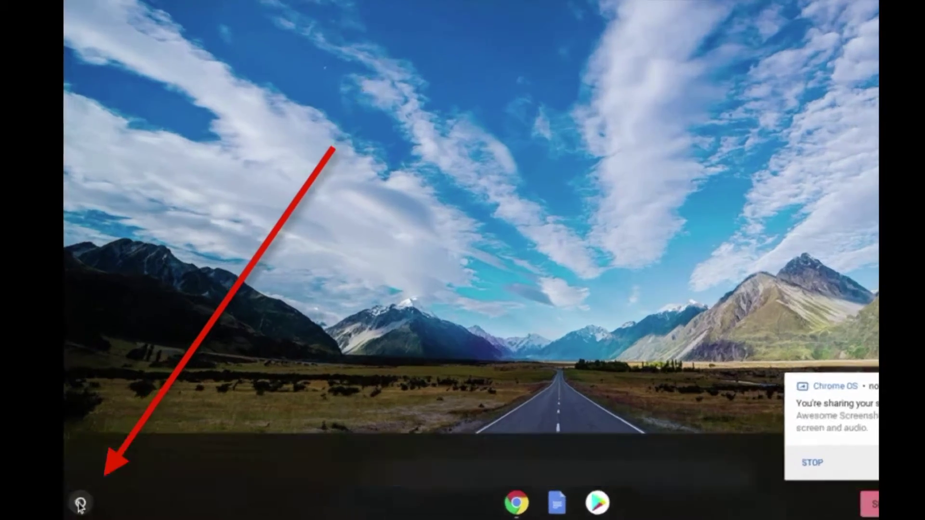
Search the Chrome OS launcher for 'Drive' and launch Google Drive.
{"action": "left_click", "coordinate": [87, 507]}
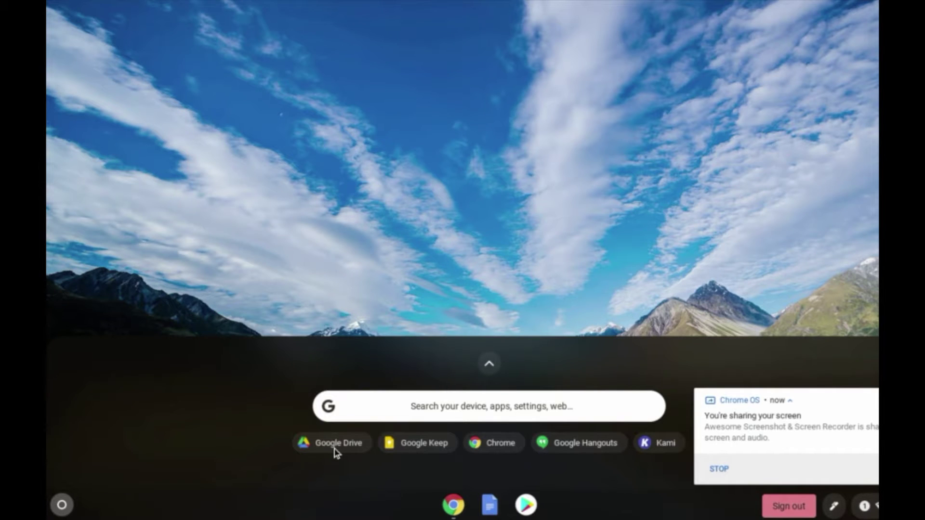
{"action": "left_click", "coordinate": [403, 400]}
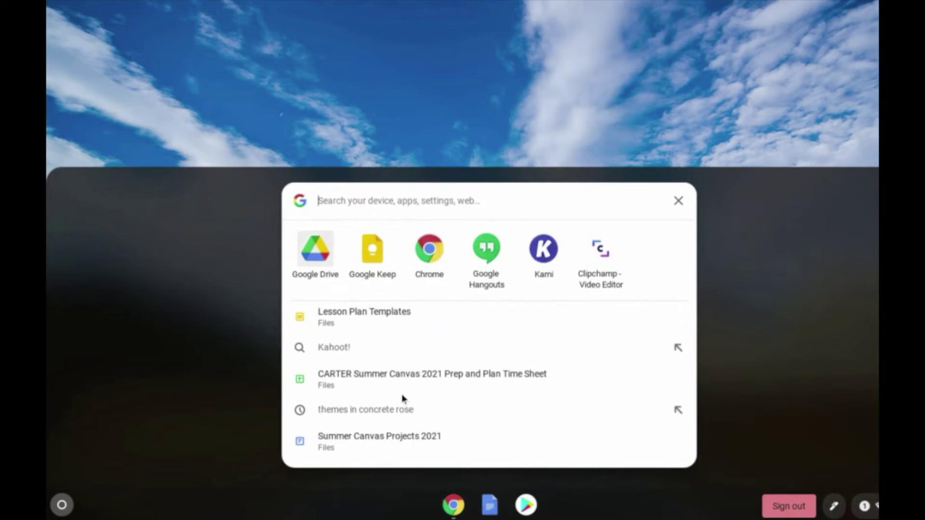
{"action": "type", "text": "Drive"}
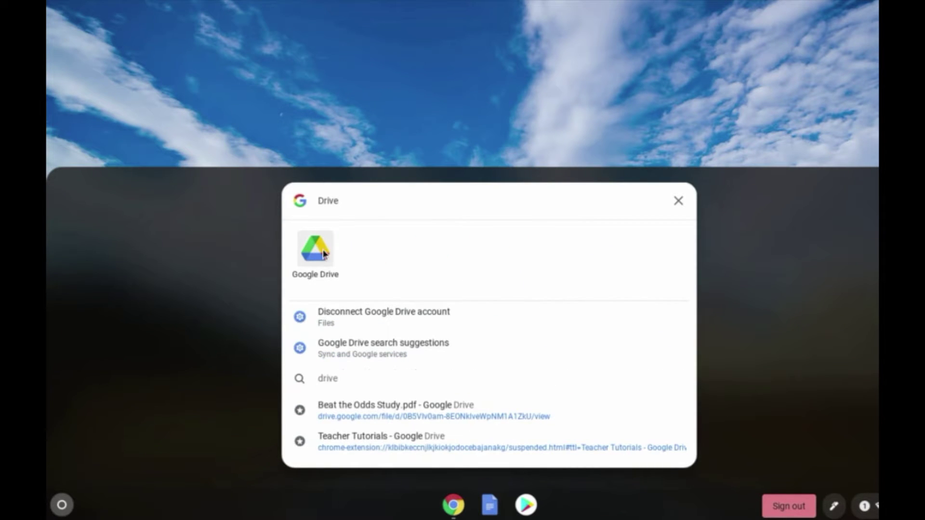
{"action": "left_click", "coordinate": [320, 261]}
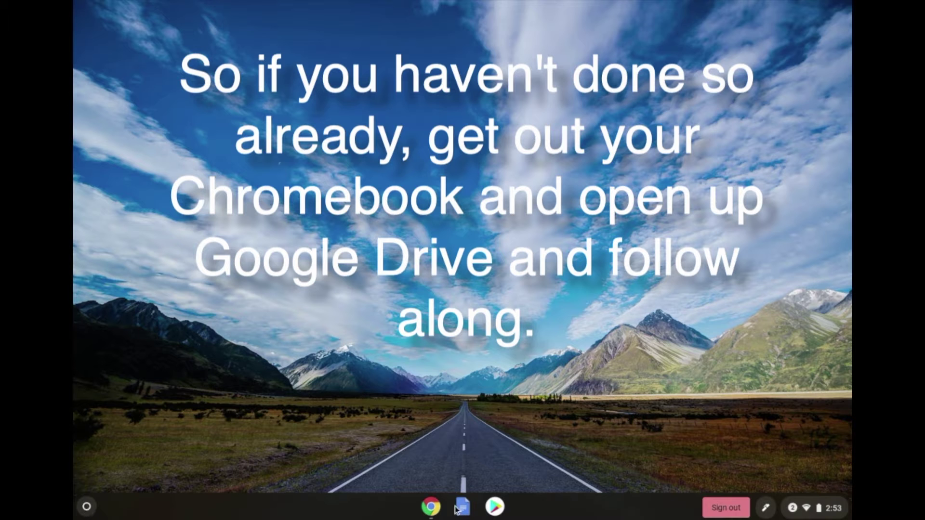
Bring Google Drive up from the shelf and show the 'Search in Drive' suggestions.
{"action": "left_click", "coordinate": [437, 510]}
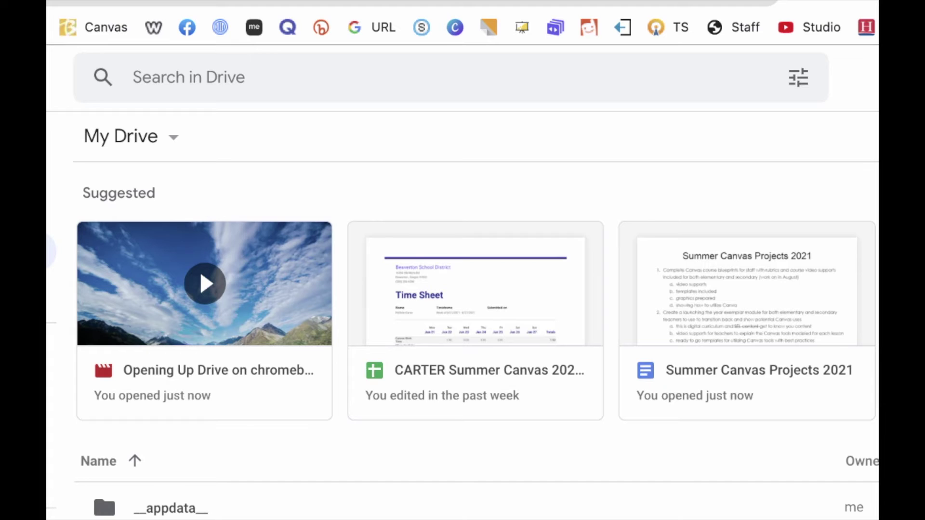
{"action": "left_click", "coordinate": [188, 77]}
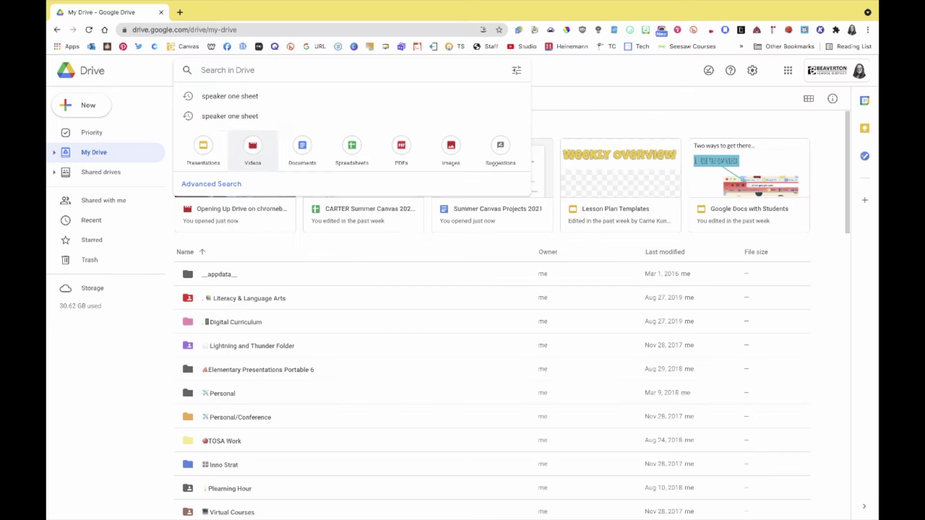
Dismiss the Drive search suggestions so My Drive's Suggested files show again.
{"action": "key", "text": "Escape"}
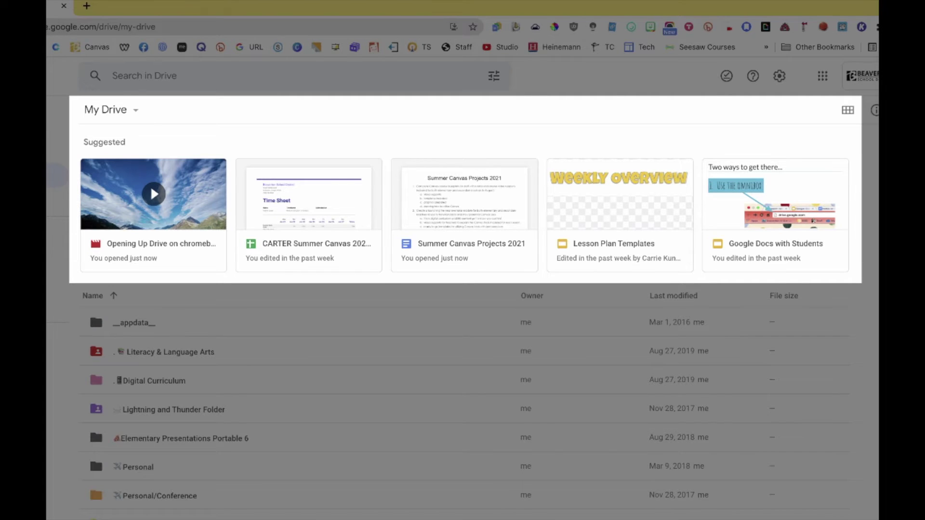
{"action": "scroll", "coordinate": [465, 318], "scroll_direction": "down", "scroll_amount": 4}
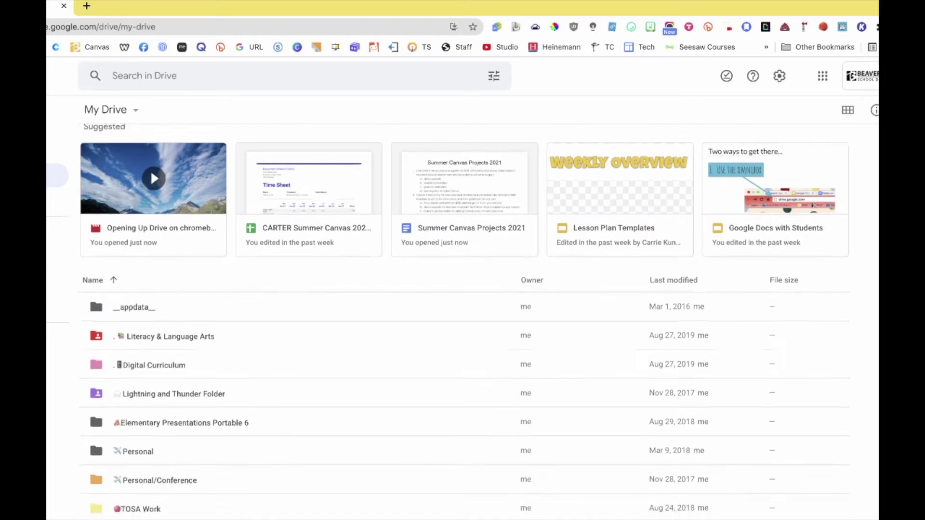
{"action": "scroll", "coordinate": [464, 333], "scroll_direction": "down", "scroll_amount": 9}
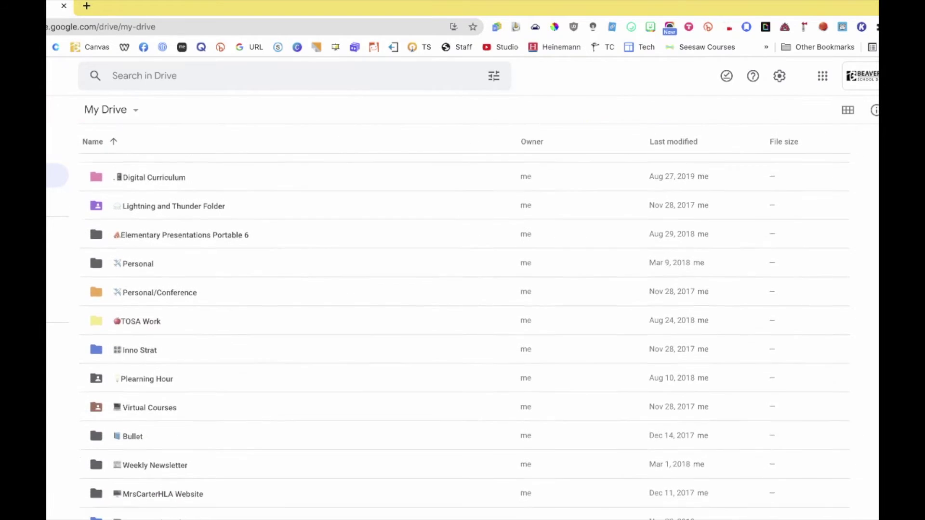
{"action": "scroll", "coordinate": [465, 333], "scroll_direction": "down", "scroll_amount": 13}
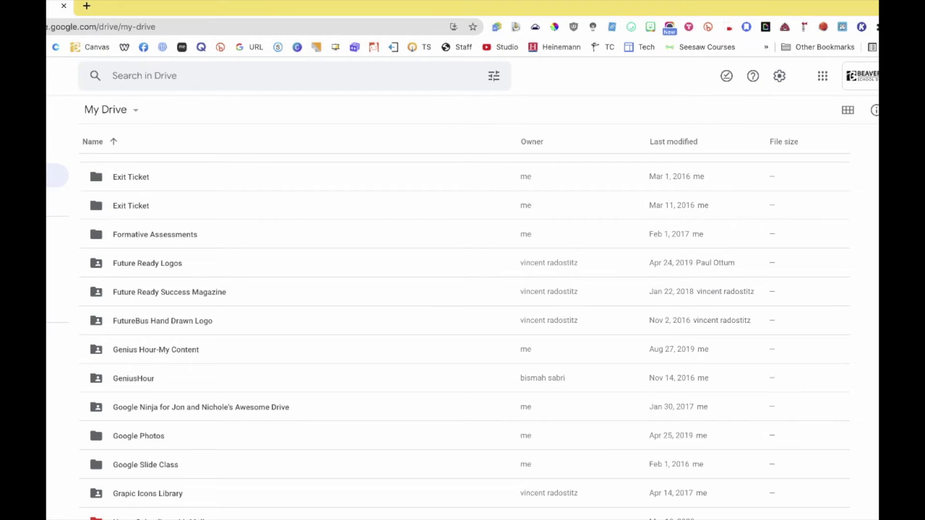
{"action": "scroll", "coordinate": [464, 332], "scroll_direction": "down", "scroll_amount": 18}
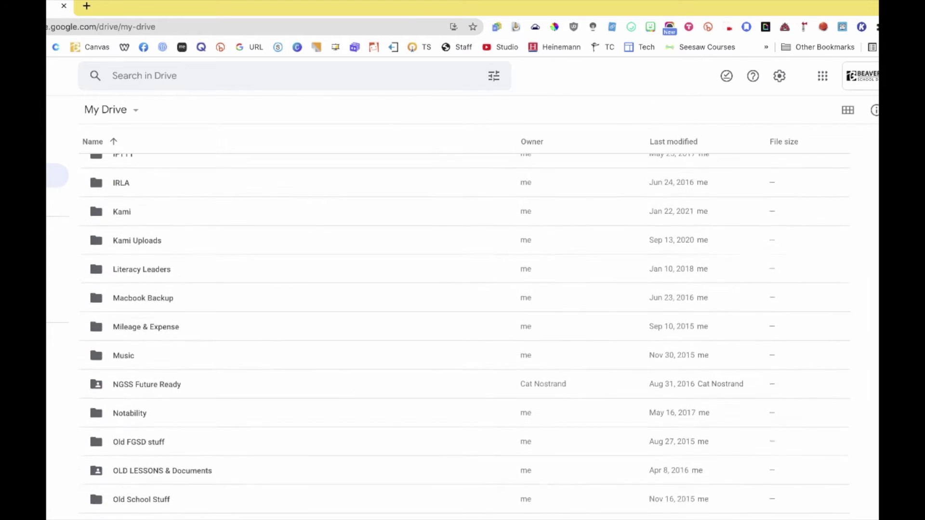
{"action": "scroll", "coordinate": [464, 332], "scroll_direction": "down", "scroll_amount": 20}
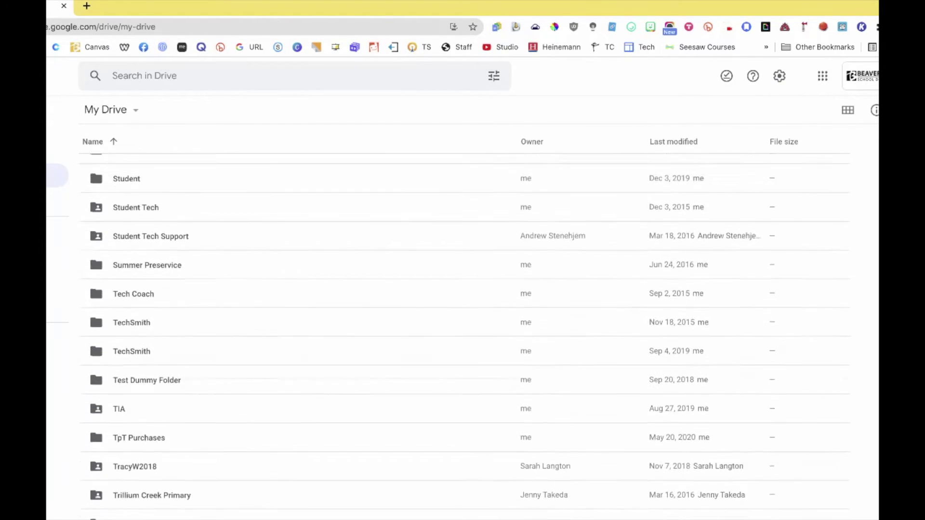
{"action": "scroll", "coordinate": [464, 332], "scroll_direction": "down", "scroll_amount": 2}
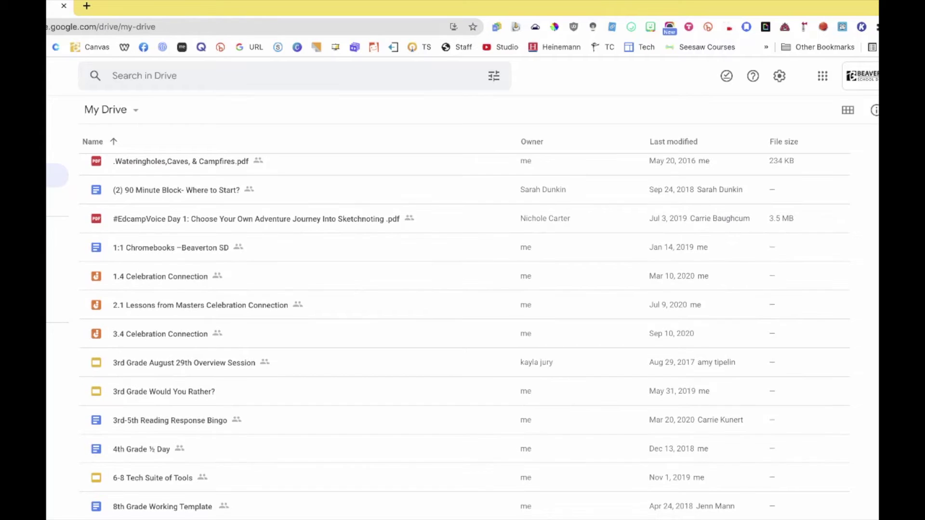
{"action": "scroll", "coordinate": [465, 332], "scroll_direction": "up", "scroll_amount": 20}
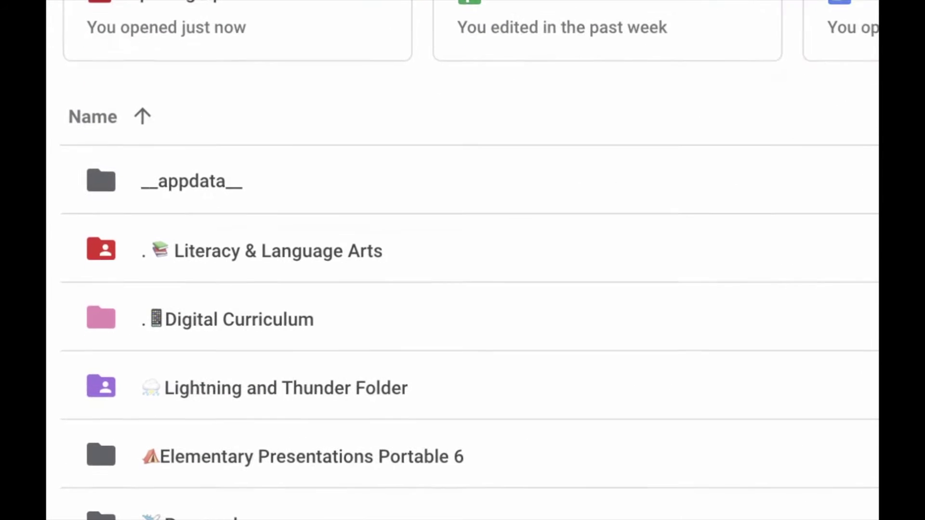
{"action": "scroll", "coordinate": [99, 386], "scroll_direction": "down", "scroll_amount": 3}
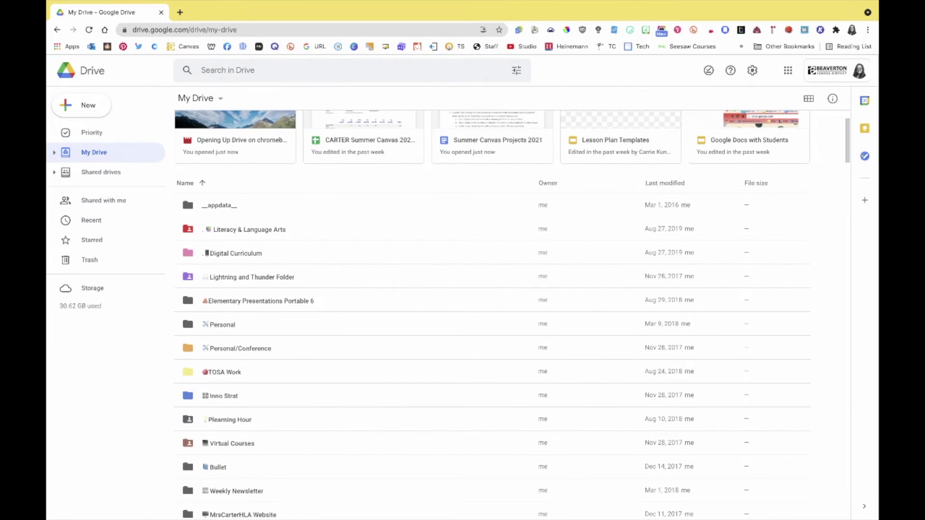
Switch My Drive from the list layout to a grid of folder tiles.
{"action": "scroll", "coordinate": [491, 313], "scroll_direction": "up", "scroll_amount": 2}
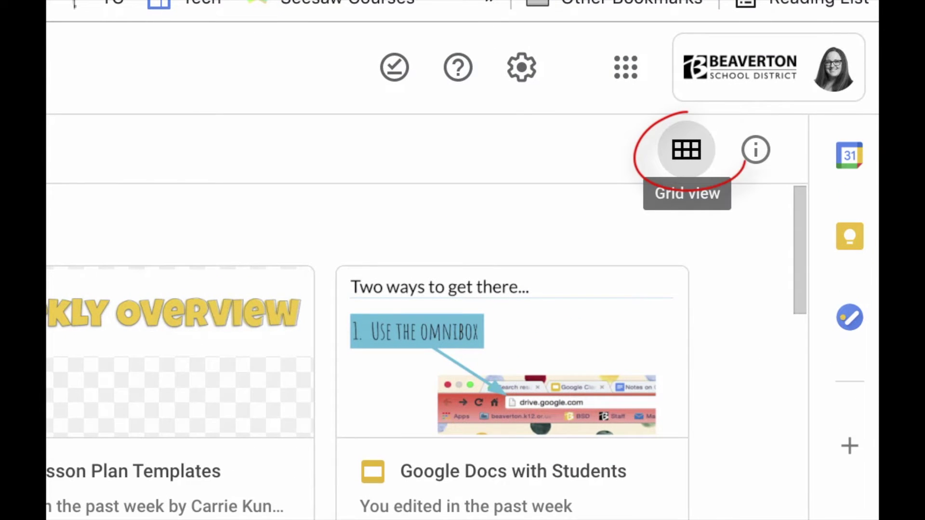
{"action": "left_click", "coordinate": [687, 149]}
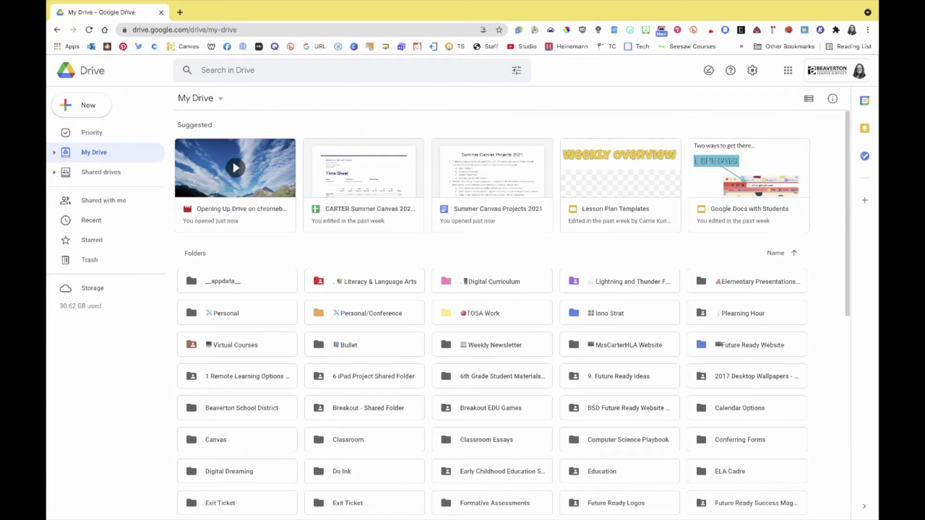
{"action": "scroll", "coordinate": [511, 314], "scroll_direction": "down", "scroll_amount": 7}
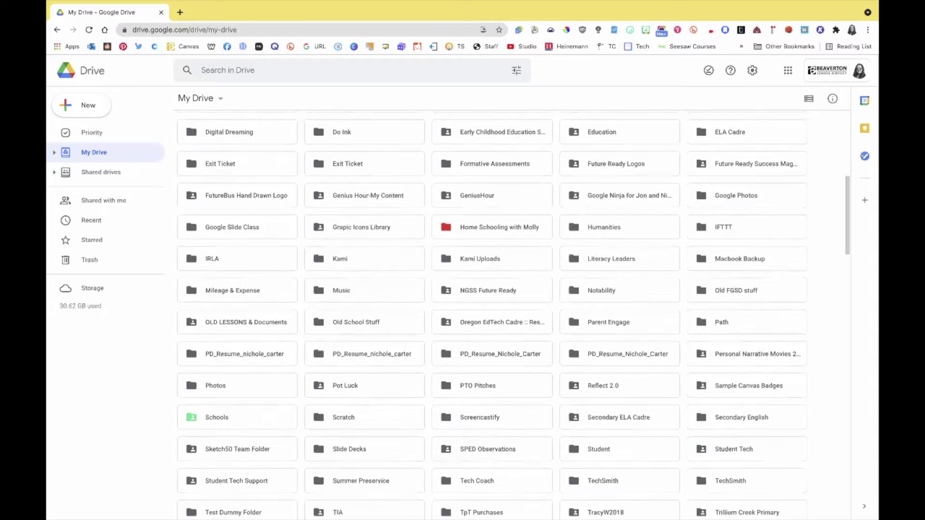
{"action": "scroll", "coordinate": [510, 313], "scroll_direction": "up", "scroll_amount": 7}
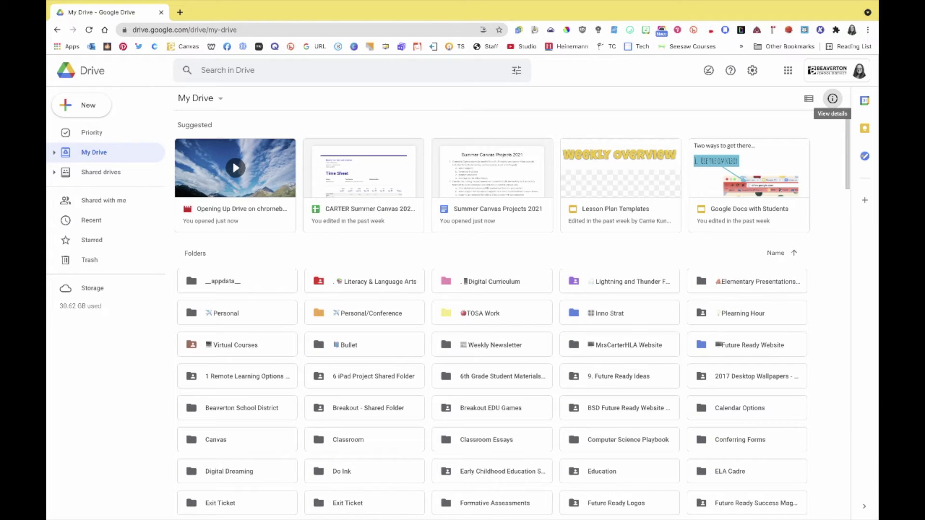
{"action": "left_click", "coordinate": [833, 99]}
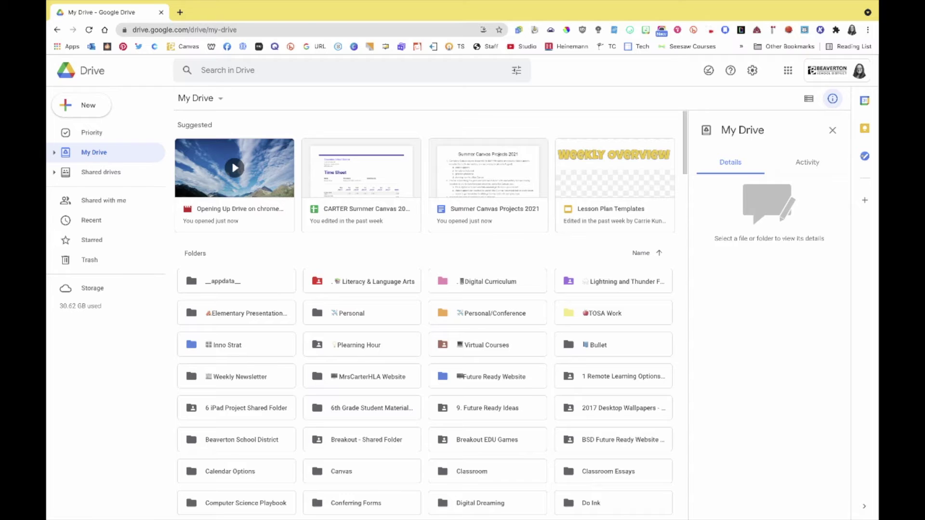
{"action": "left_click", "coordinate": [488, 215]}
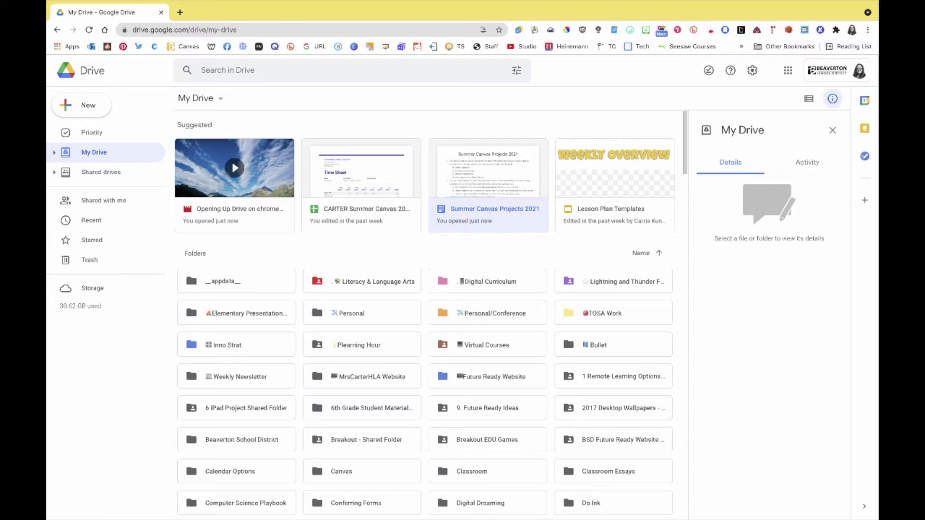
{"action": "left_click", "coordinate": [807, 162]}
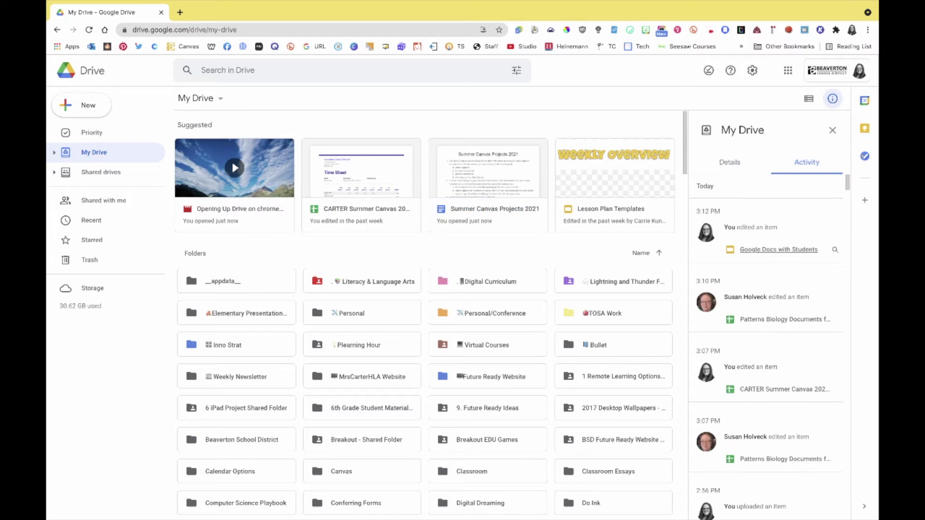
{"action": "scroll", "coordinate": [781, 295], "scroll_direction": "down", "scroll_amount": 10}
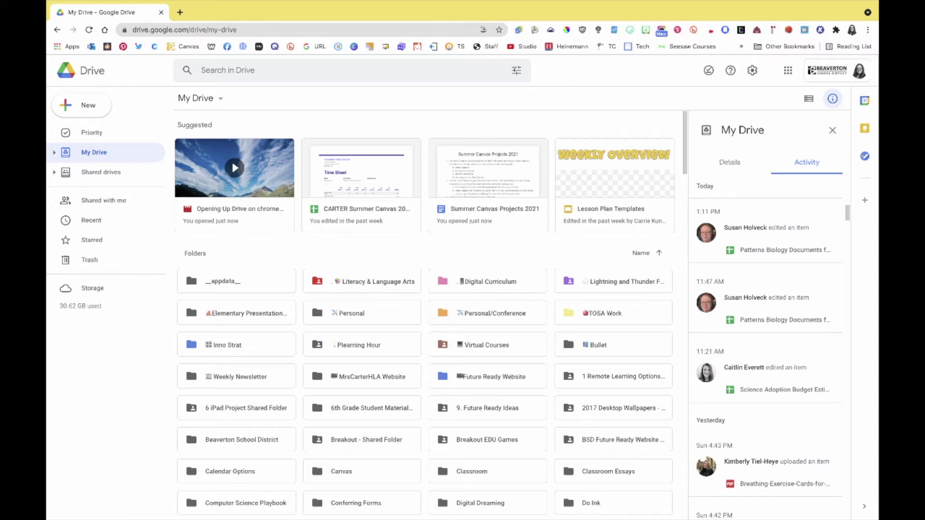
{"action": "scroll", "coordinate": [767, 361], "scroll_direction": "up", "scroll_amount": 5}
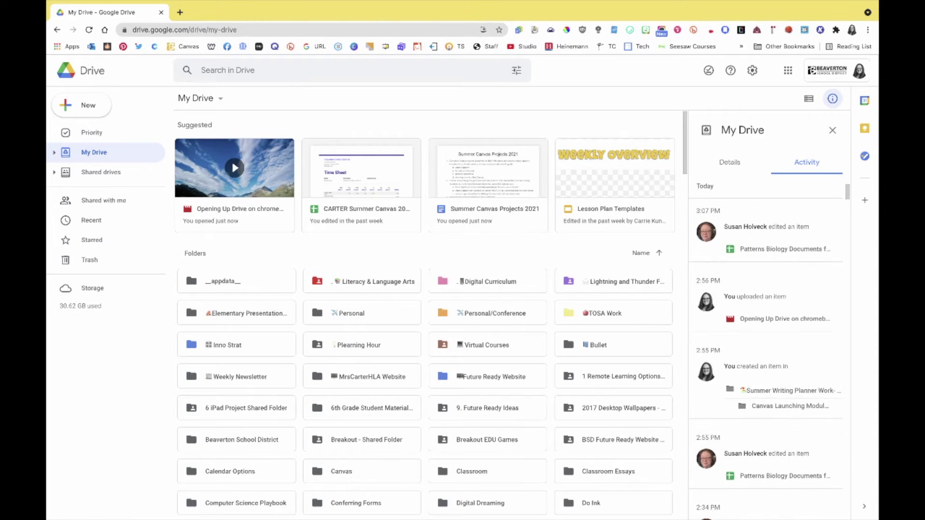
{"action": "scroll", "coordinate": [766, 361], "scroll_direction": "up", "scroll_amount": 3}
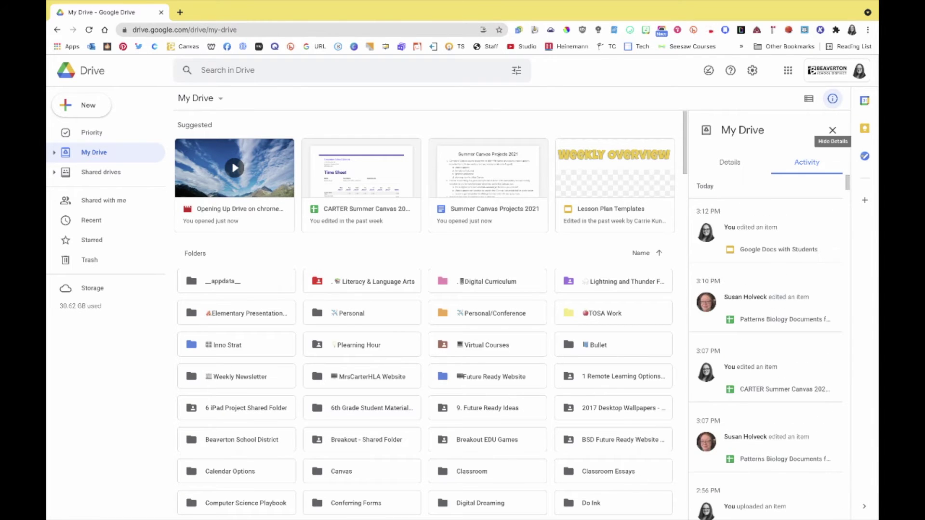
{"action": "left_click", "coordinate": [833, 130]}
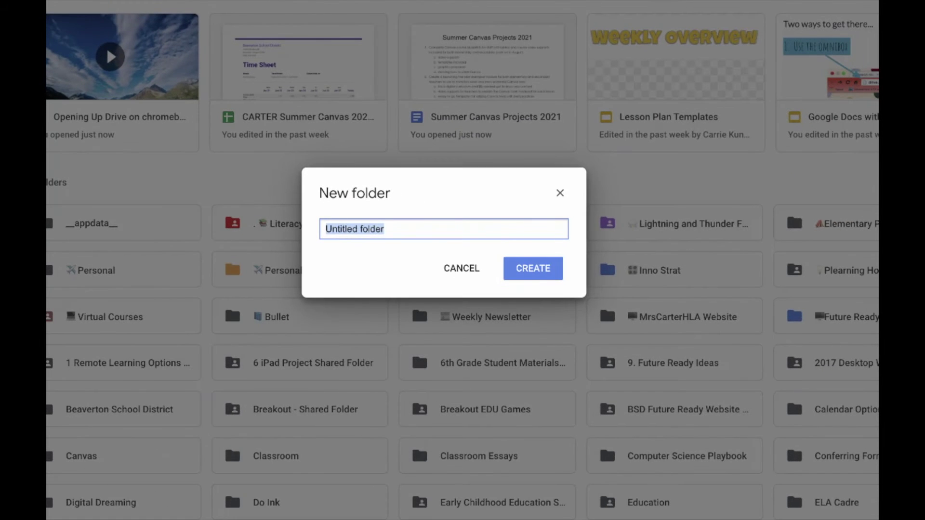
Name the new folder 'Test' and create it in My Drive.
{"action": "type", "text": "Test"}
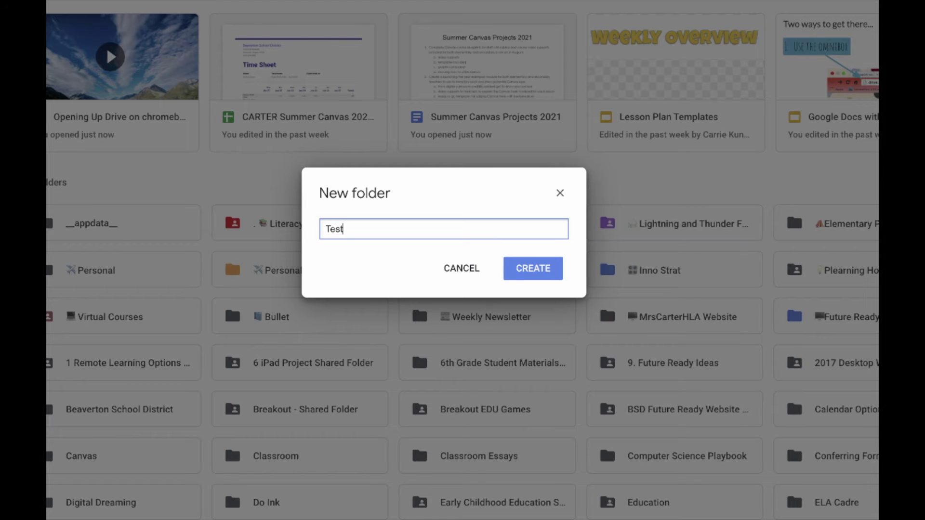
{"action": "key", "text": "Return"}
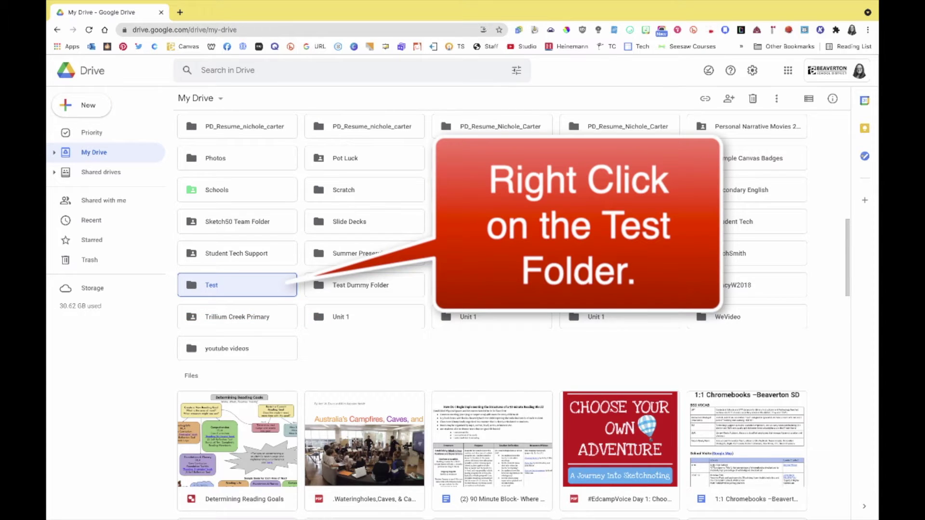
Color the Test folder Cardinal red and open it.
{"action": "right_click", "coordinate": [227, 282]}
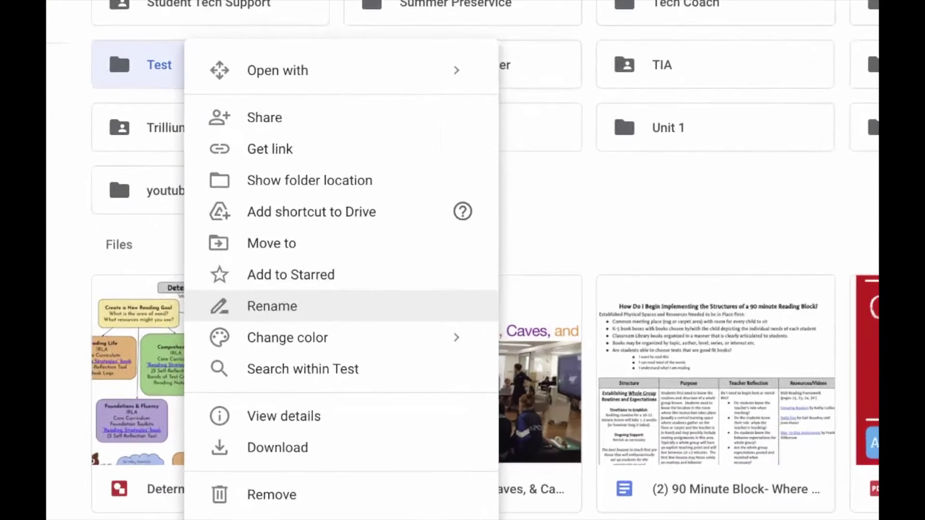
{"action": "mouse_move", "coordinate": [289, 423]}
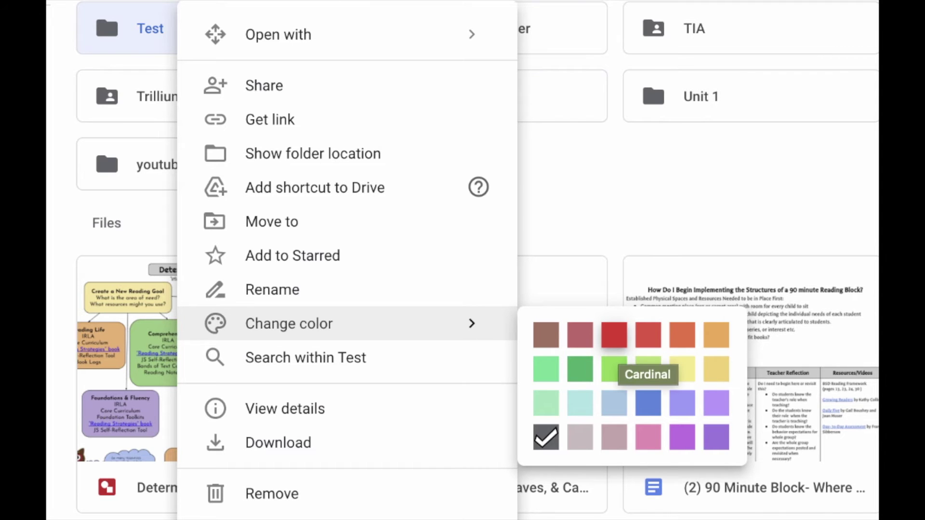
{"action": "left_click", "coordinate": [614, 334]}
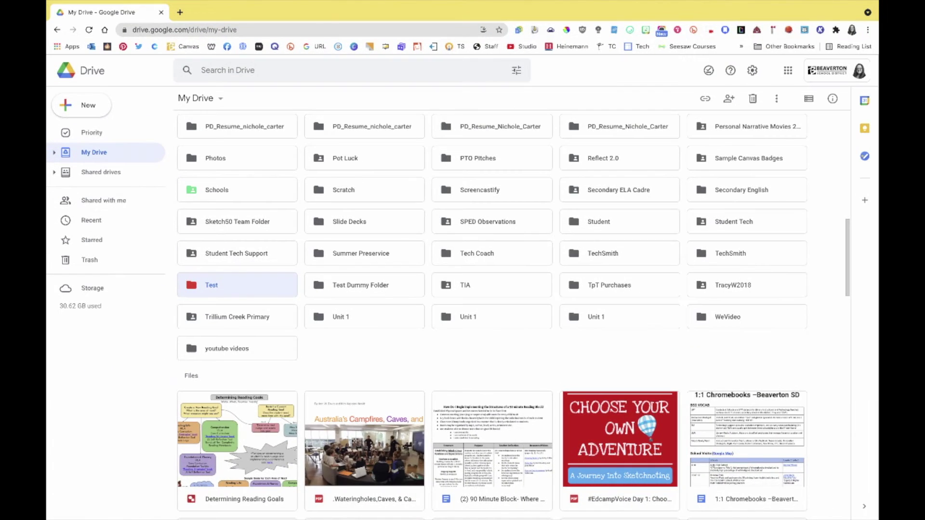
{"action": "key", "text": "Return"}
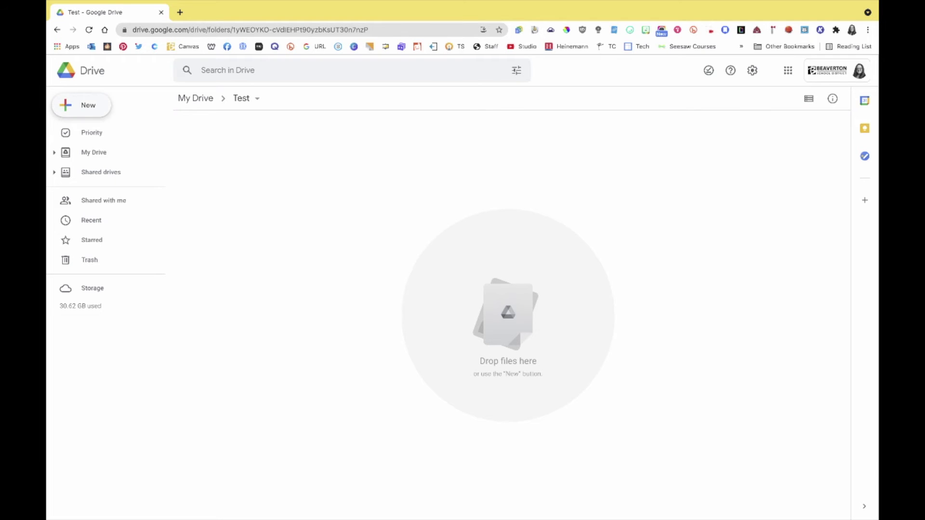
Create a blank Google Docs document inside the Test folder from the New menu.
{"action": "left_click", "coordinate": [82, 105]}
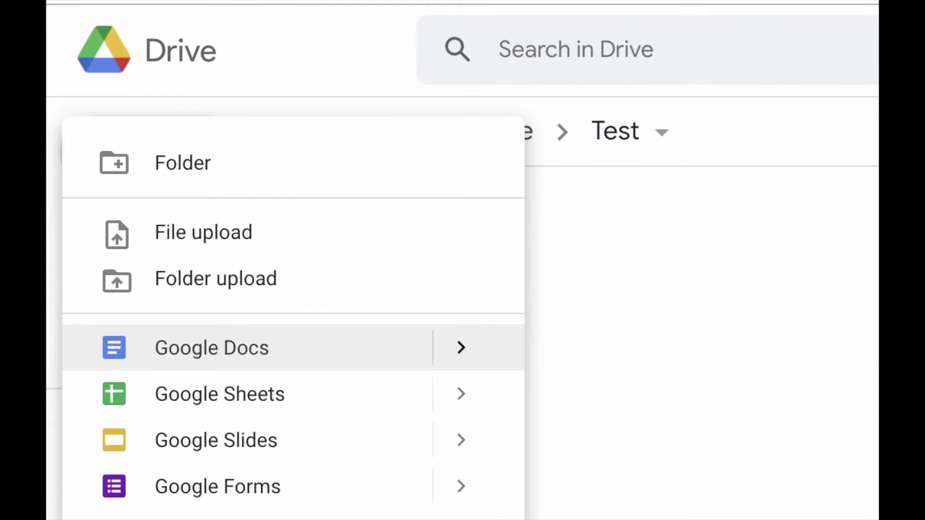
{"action": "left_click", "coordinate": [212, 348]}
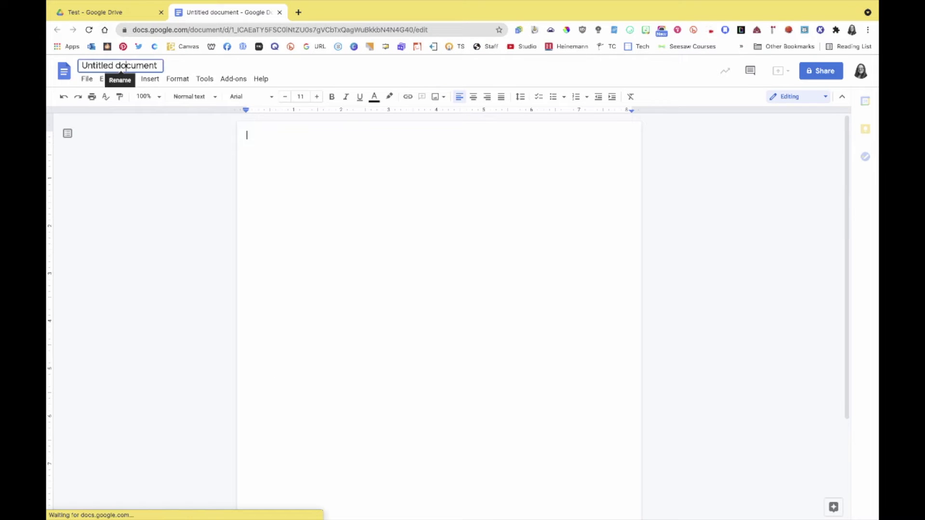
Rename the untitled document to 'Test Doc'.
{"action": "left_click", "coordinate": [126, 66]}
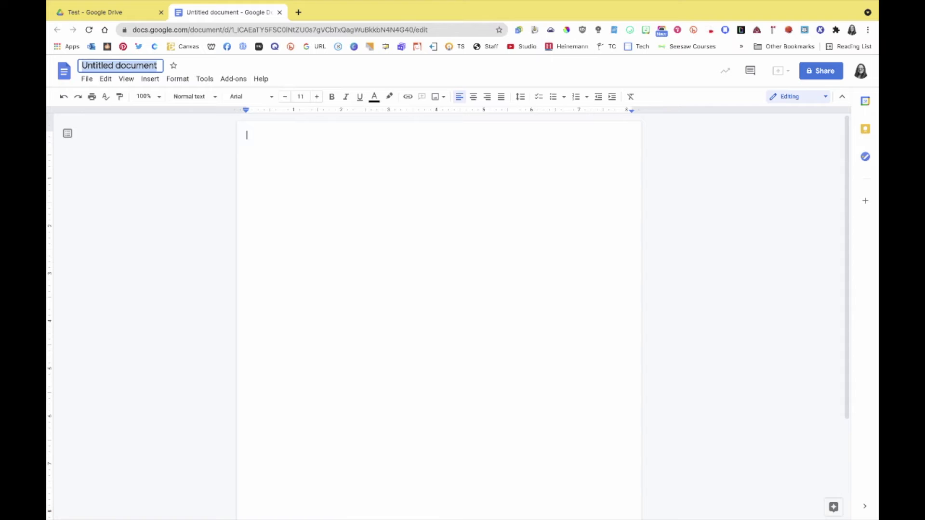
{"action": "type", "text": "Test "}
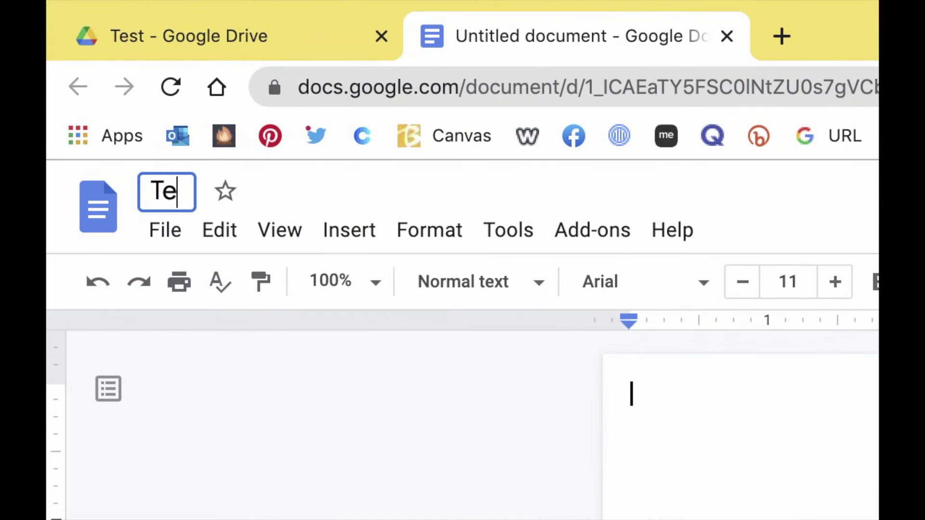
{"action": "type", "text": "Doc"}
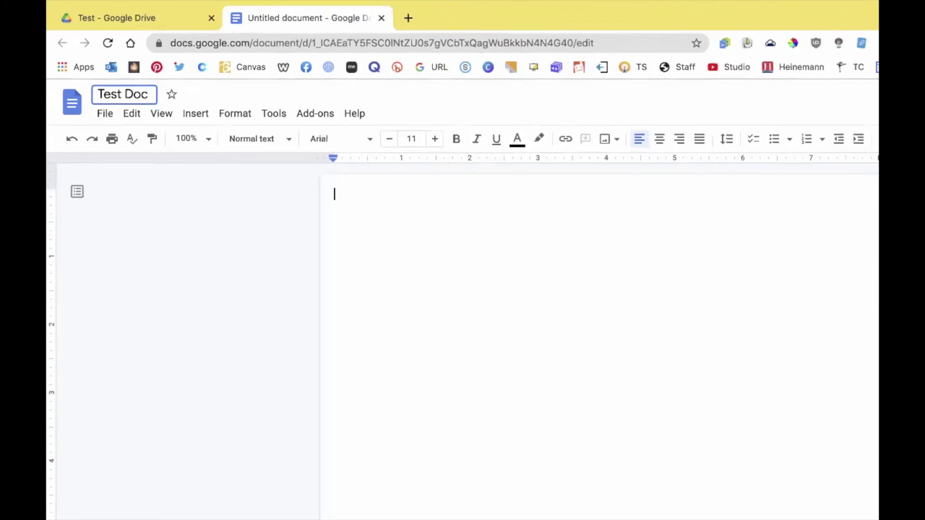
{"action": "key", "text": "Return"}
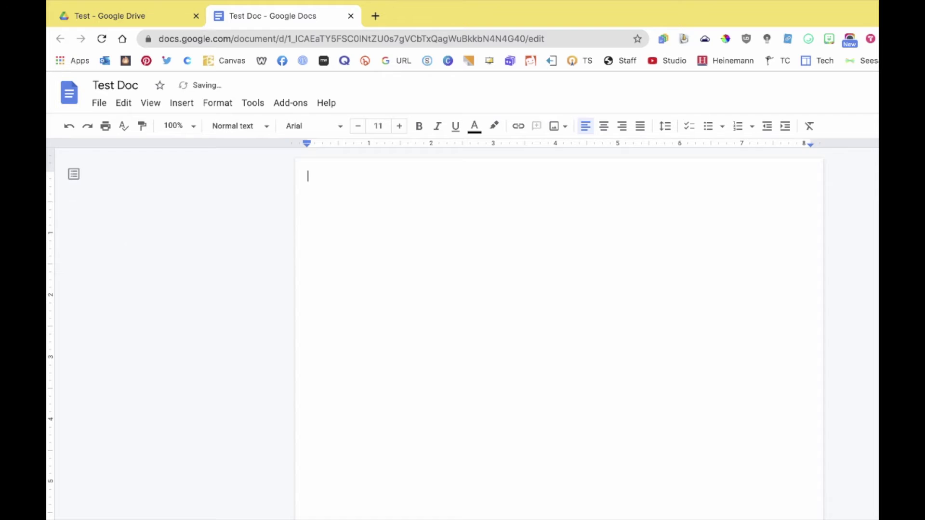
Check the file in the Test folder tab, then type 'Test Doc' as the first body line.
{"action": "key", "text": "ctrl+shift+Tab"}
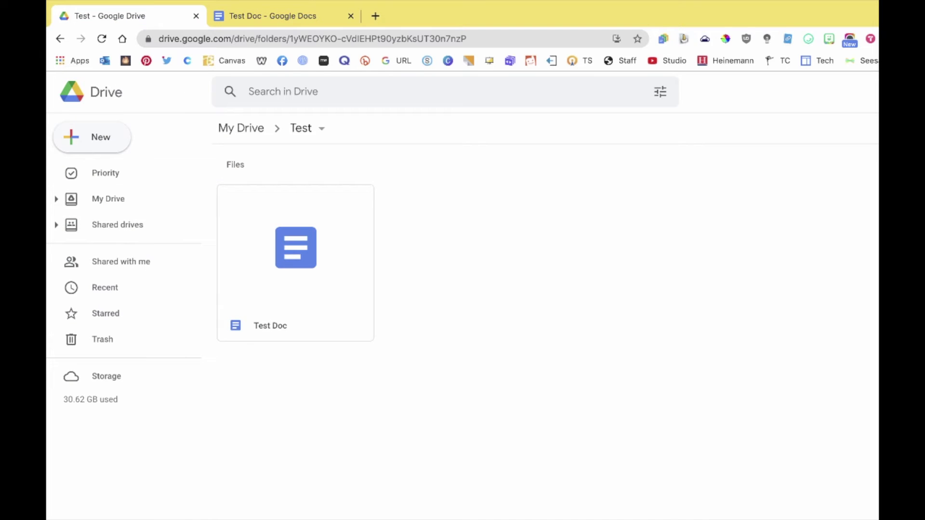
{"action": "key", "text": "ctrl+Tab"}
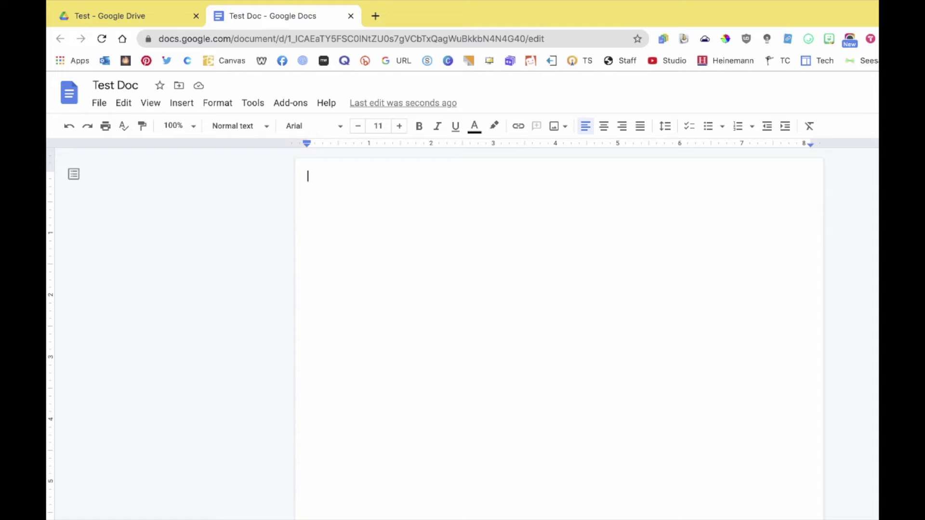
{"action": "type", "text": "Test Doc"}
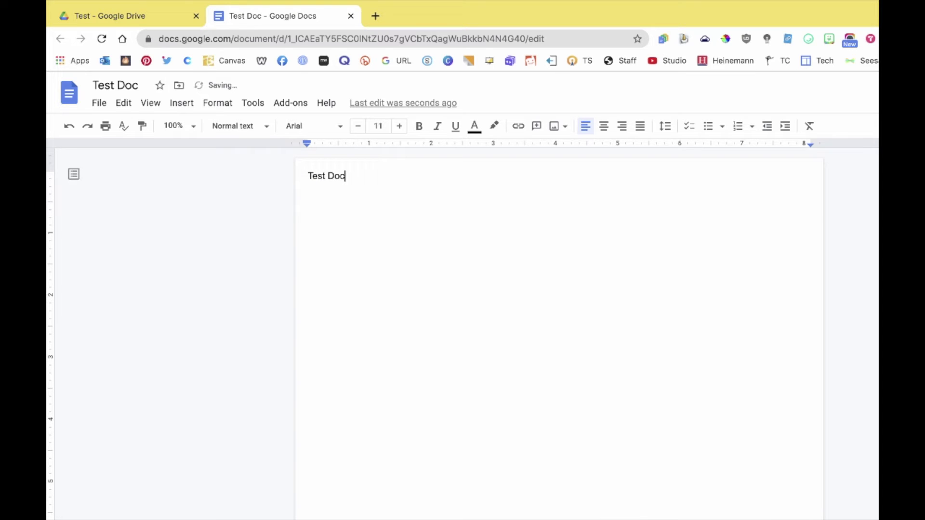
Enlarge the 'Test Doc' line and apply the Title paragraph style to it.
{"action": "key", "text": "ctrl+a"}
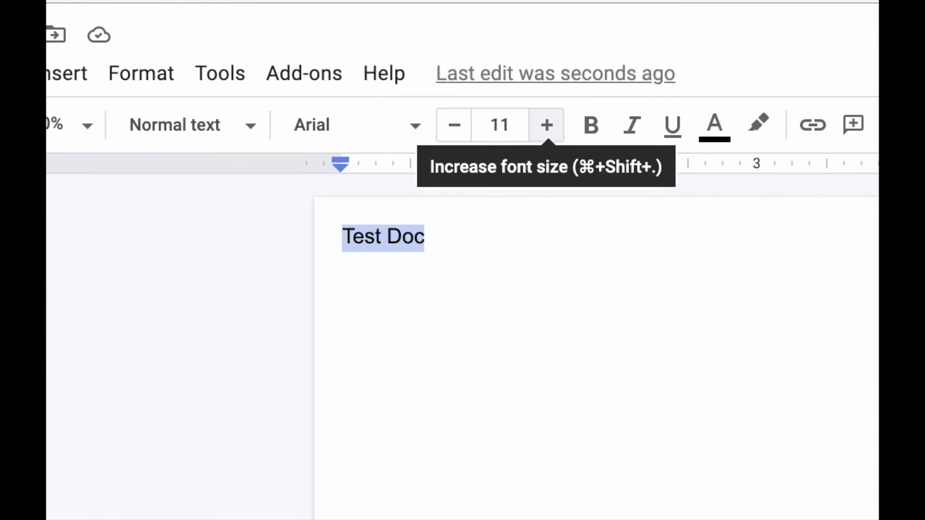
{"action": "left_click", "coordinate": [547, 125]}
{"action": "left_click", "coordinate": [547, 124]}
{"action": "left_click", "coordinate": [546, 125]}
{"action": "left_click", "coordinate": [547, 125]}
{"action": "left_click", "coordinate": [547, 124]}
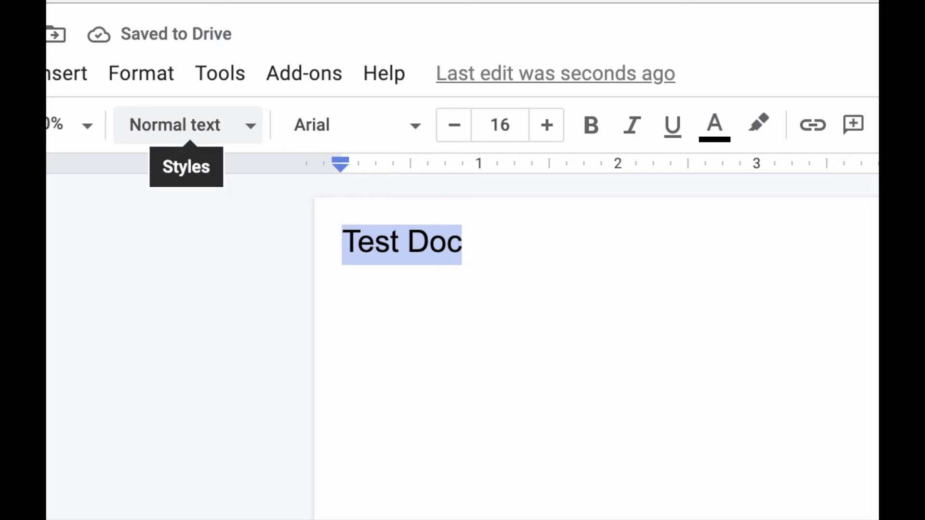
{"action": "left_click", "coordinate": [188, 125]}
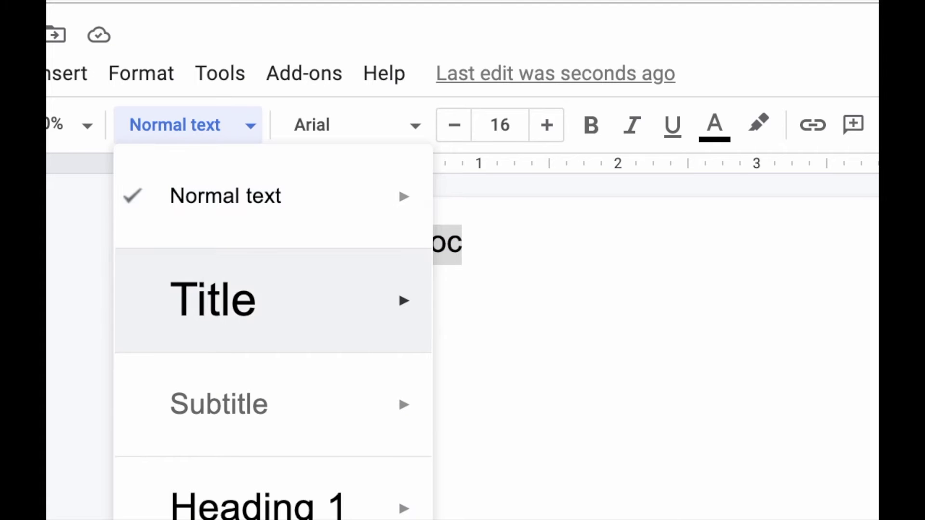
{"action": "left_click", "coordinate": [195, 313]}
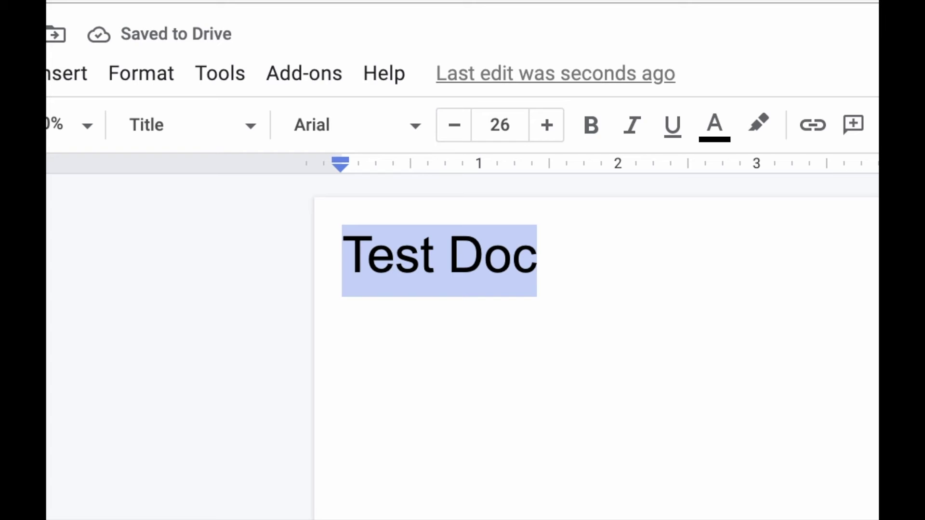
{"action": "left_click", "coordinate": [352, 125]}
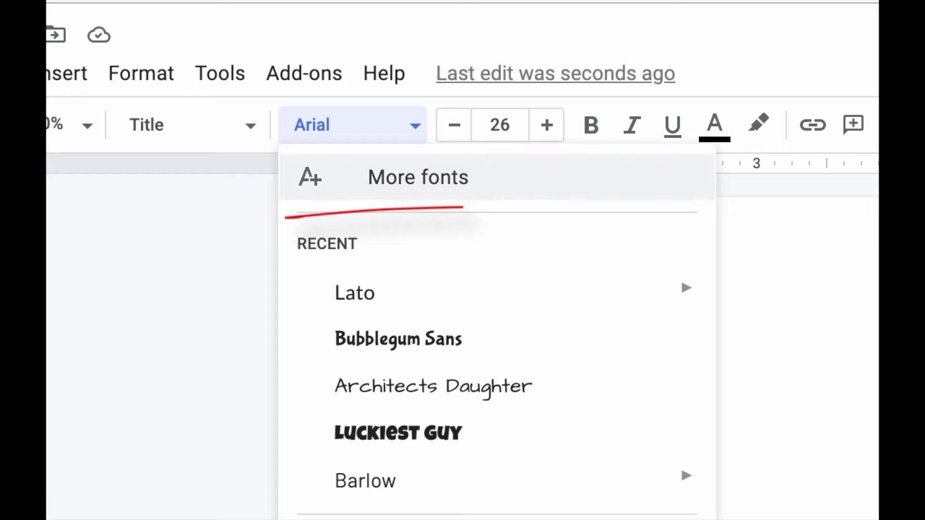
Add Pacifico from the Handwriting fonts and apply it to the Test Doc title.
{"action": "left_click", "coordinate": [419, 177]}
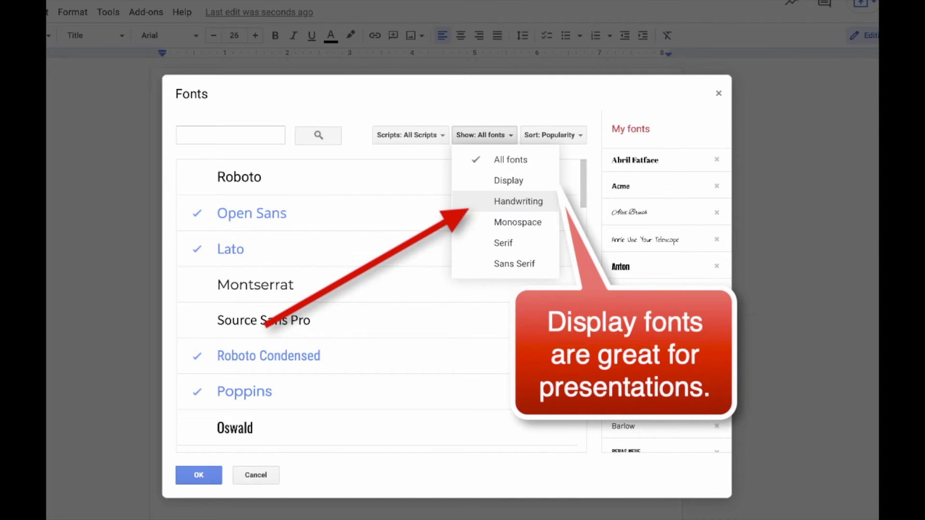
{"action": "left_click", "coordinate": [518, 201]}
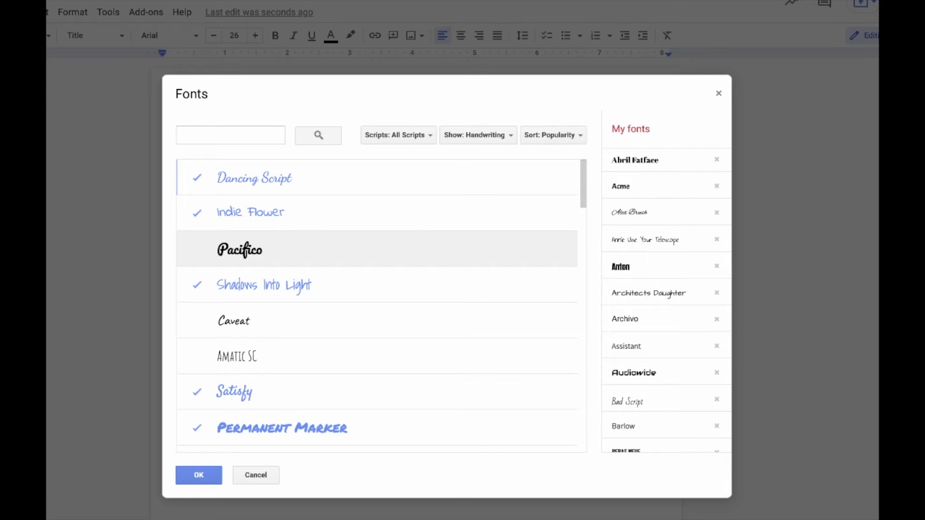
{"action": "left_click", "coordinate": [241, 249]}
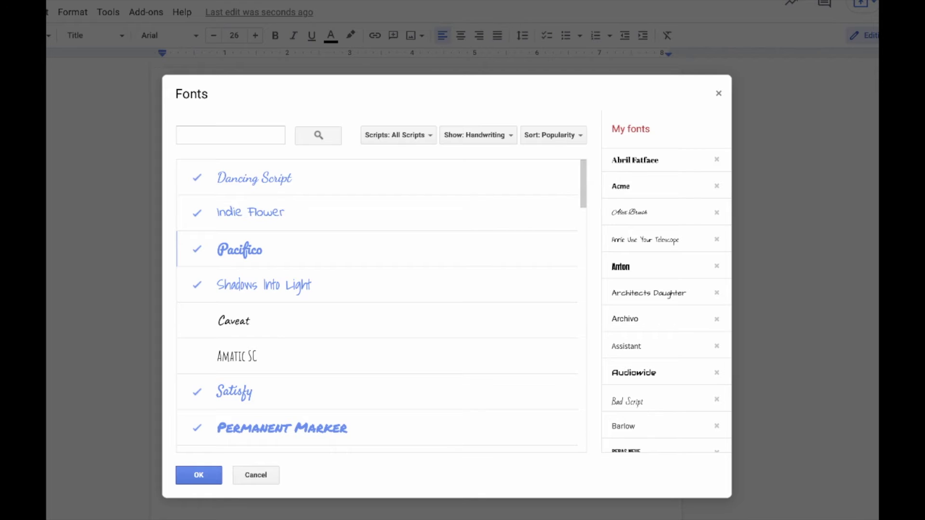
{"action": "left_click", "coordinate": [198, 475]}
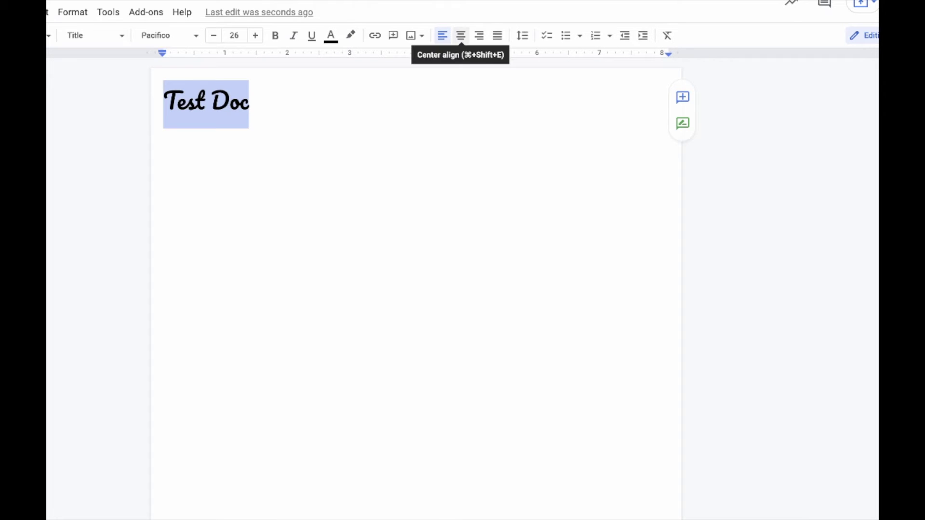
Center the Test Doc title and start a new line below it.
{"action": "key", "text": "ctrl+shift+e"}
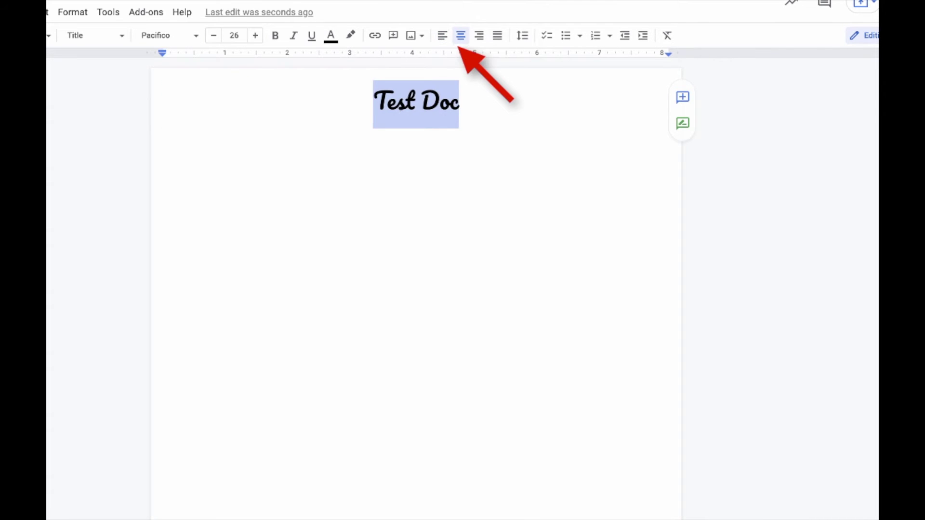
{"action": "left_click", "coordinate": [460, 102]}
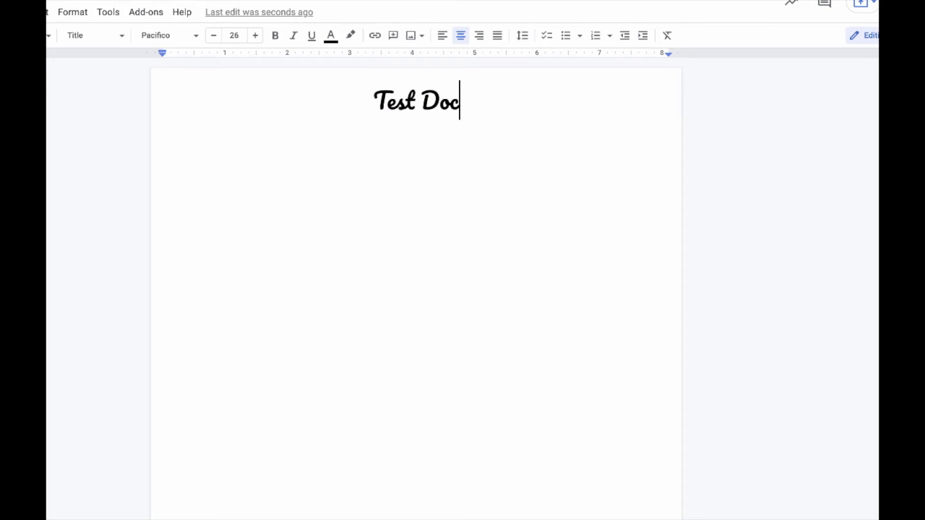
{"action": "key", "text": "Return"}
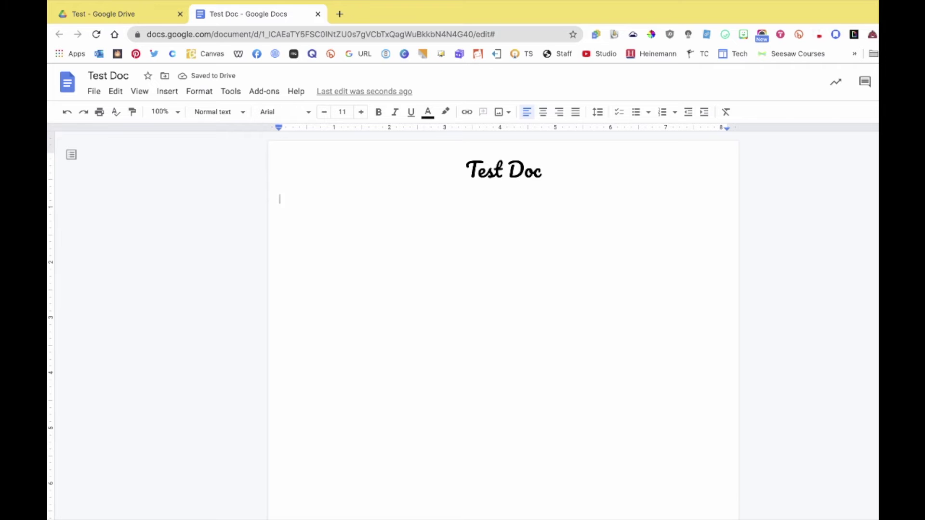
Insert a 3-column by 2-row table under the title.
{"action": "left_click", "coordinate": [167, 91]}
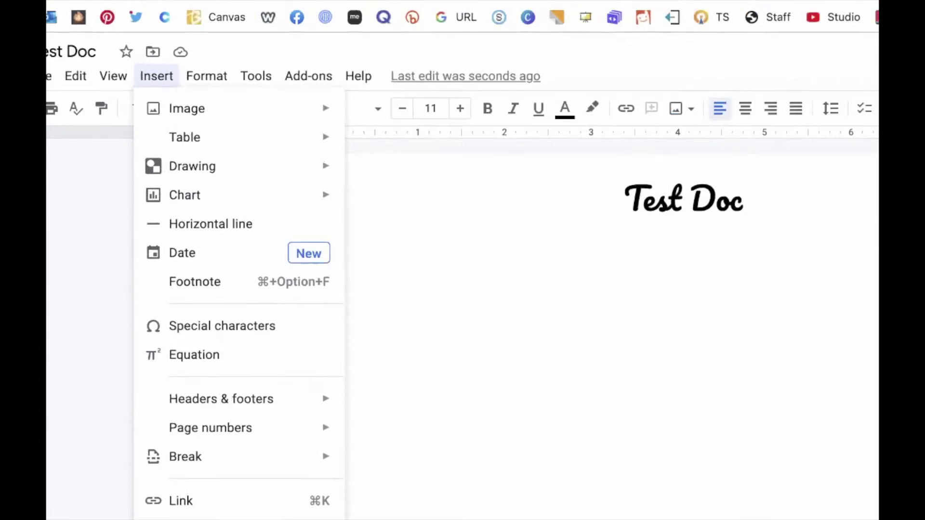
{"action": "mouse_move", "coordinate": [185, 137]}
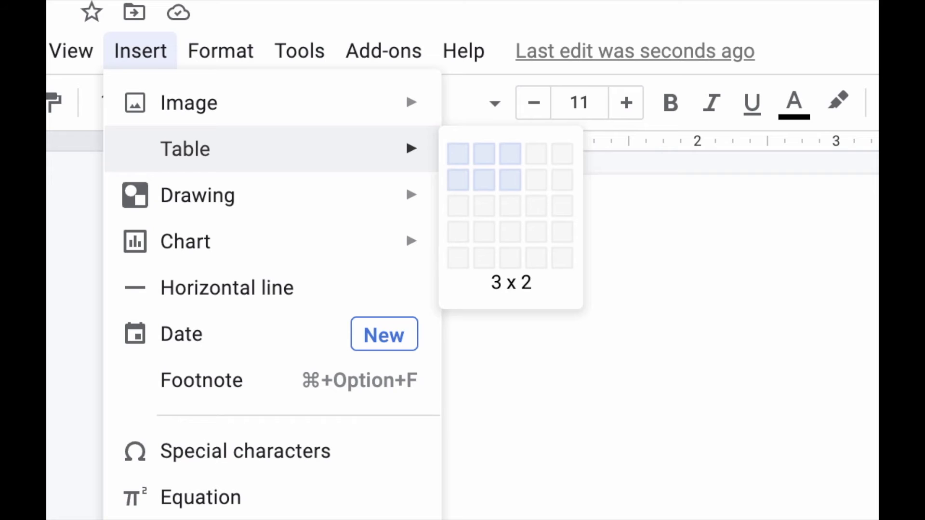
{"action": "left_click", "coordinate": [509, 180]}
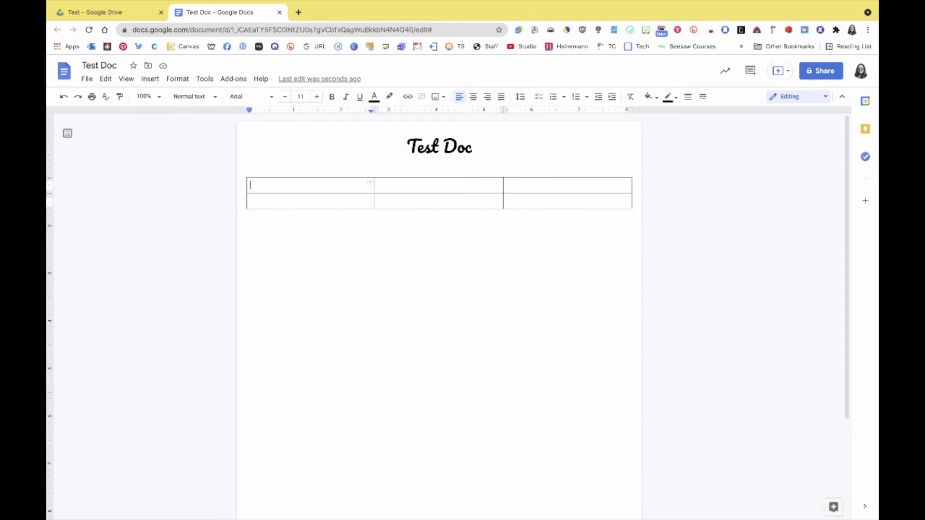
{"action": "left_click", "coordinate": [87, 78]}
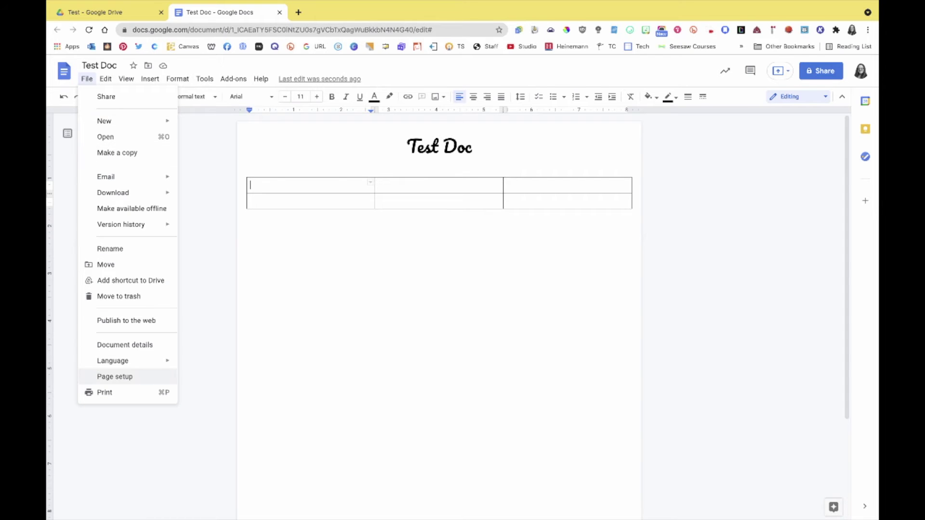
Set the page colour to light blue in Page setup.
{"action": "left_click", "coordinate": [114, 376]}
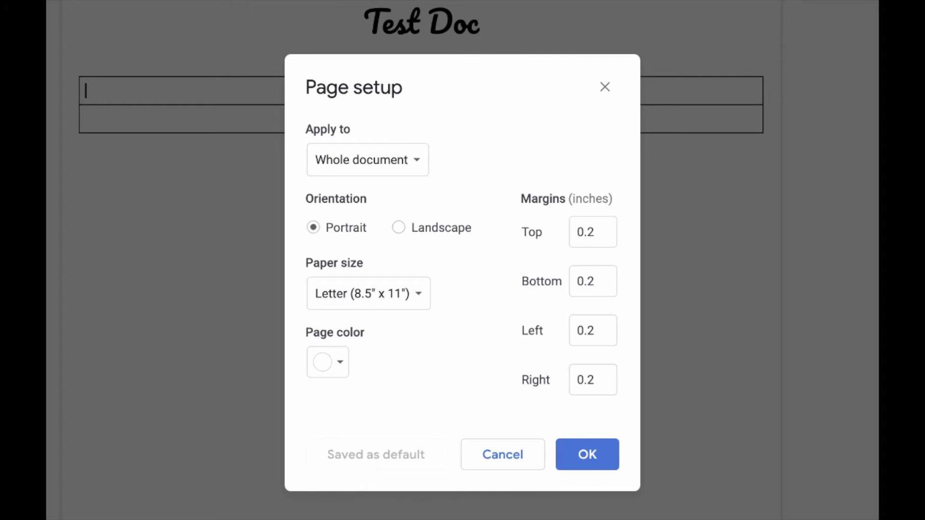
{"action": "left_click", "coordinate": [328, 361]}
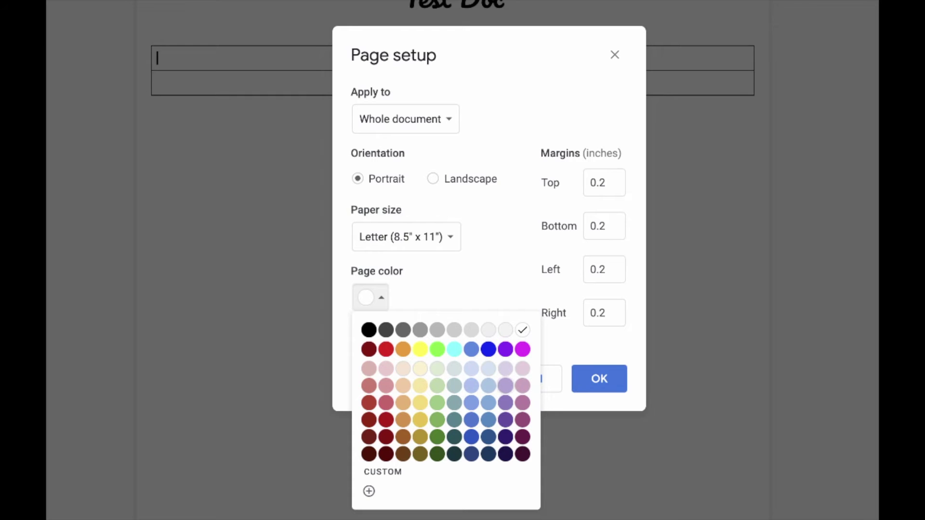
{"action": "left_click", "coordinate": [489, 385]}
{"action": "left_click", "coordinate": [599, 379]}
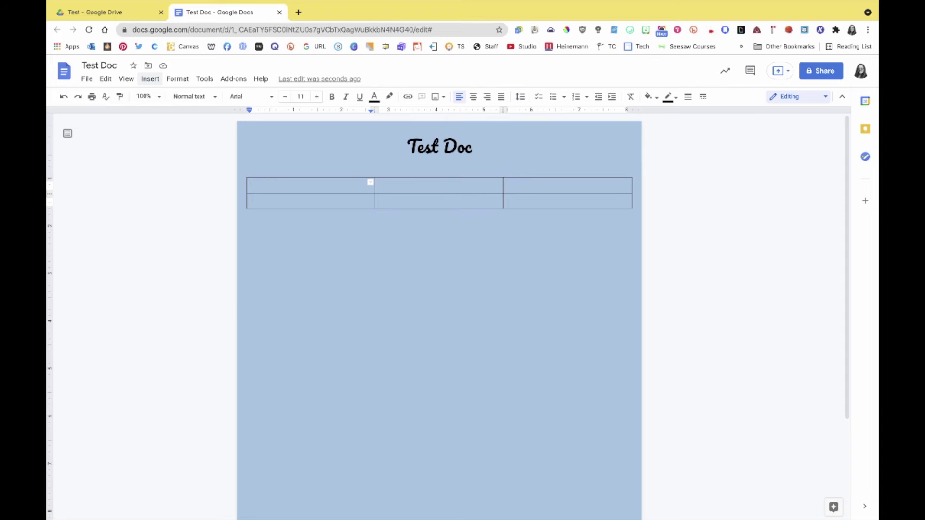
{"action": "left_click", "coordinate": [150, 78]}
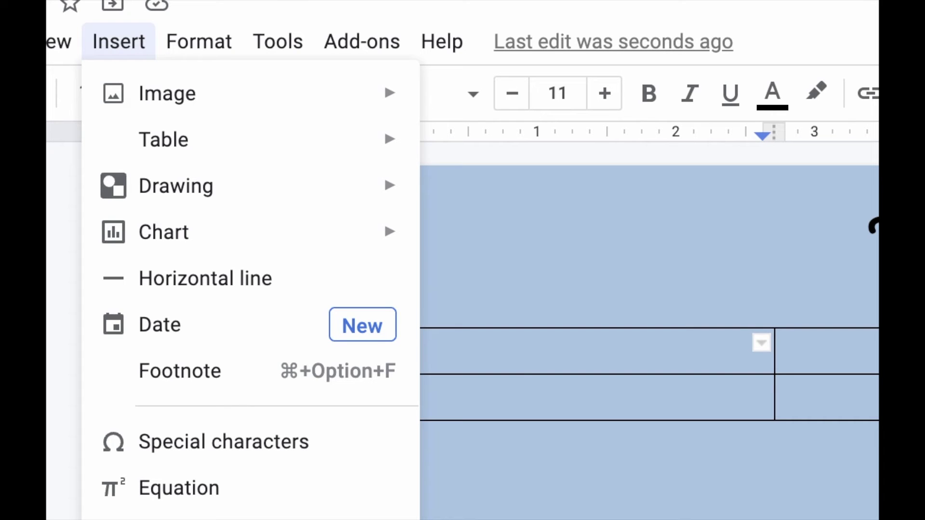
Search the web for images of 'pho transparent background'.
{"action": "mouse_move", "coordinate": [168, 93]}
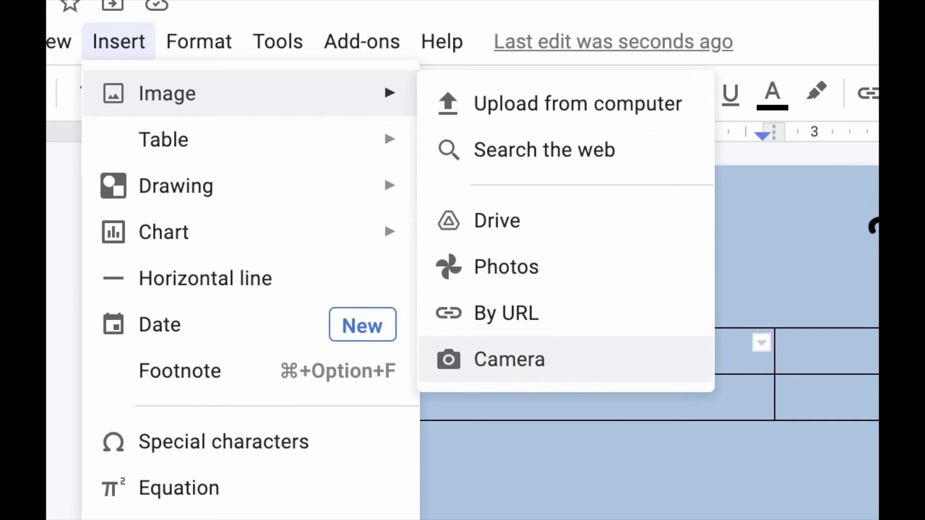
{"action": "left_click", "coordinate": [545, 150]}
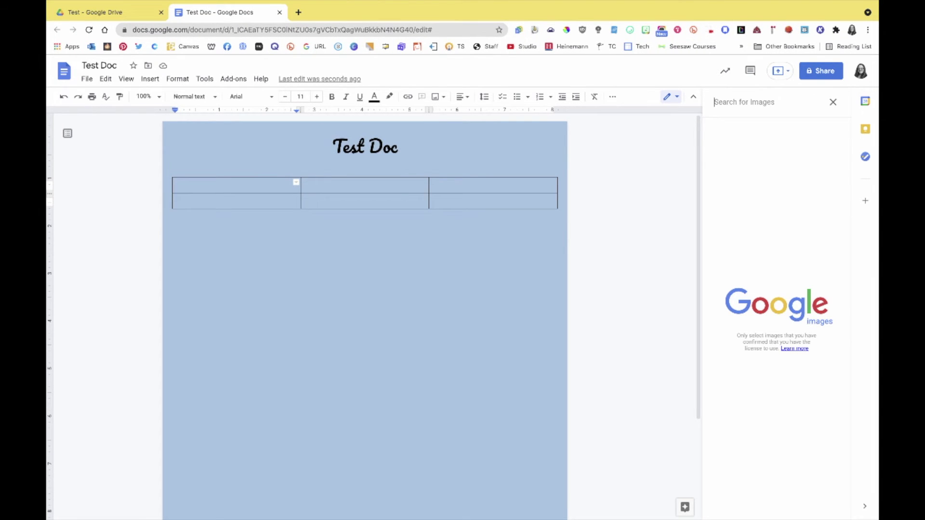
{"action": "type", "text": "Pho"}
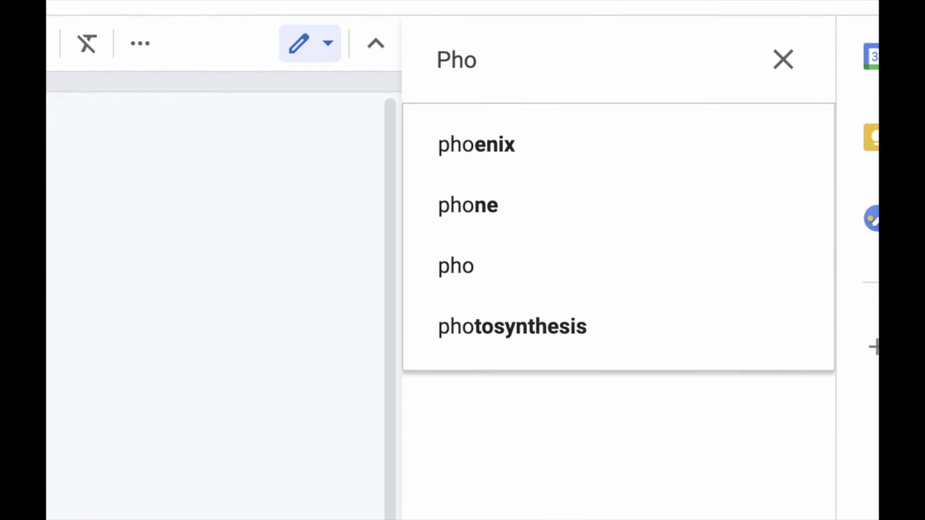
{"action": "key", "text": "Return"}
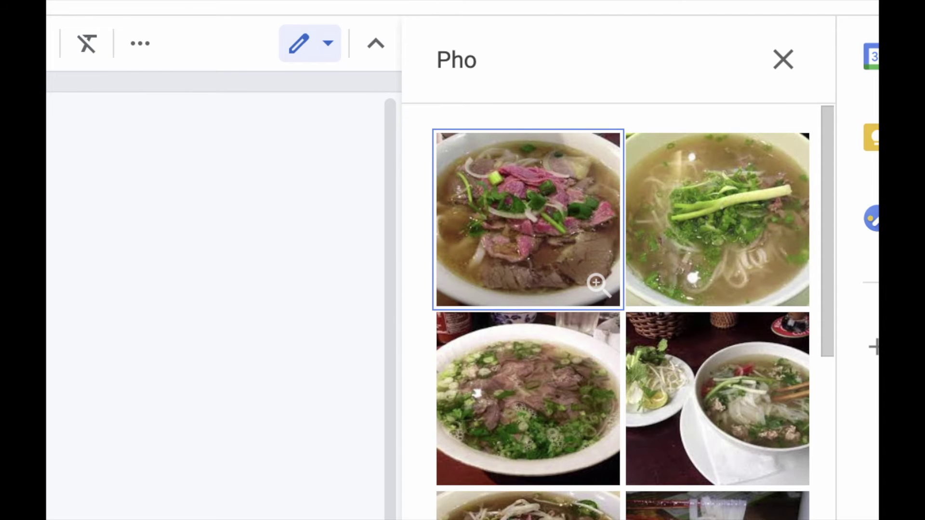
{"action": "left_click", "coordinate": [438, 59]}
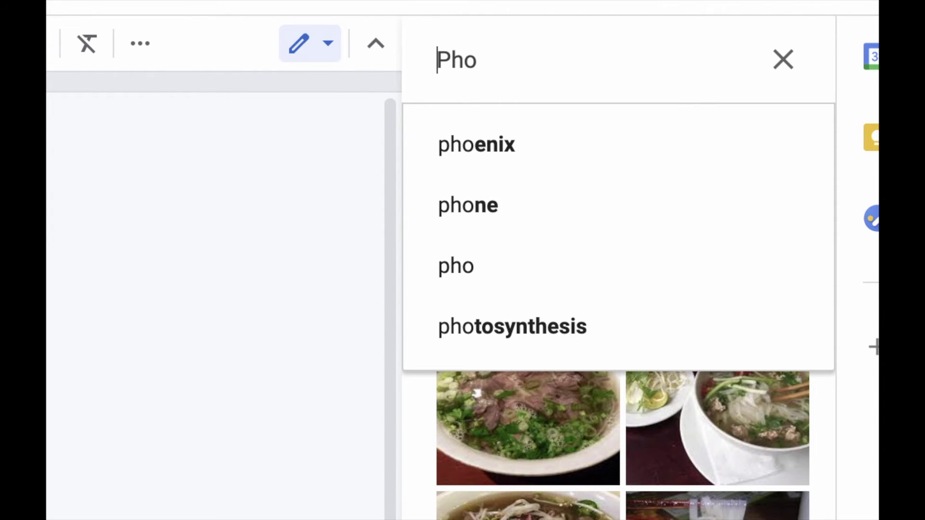
{"action": "key", "text": "End"}
{"action": "type", "text": "transparent"}
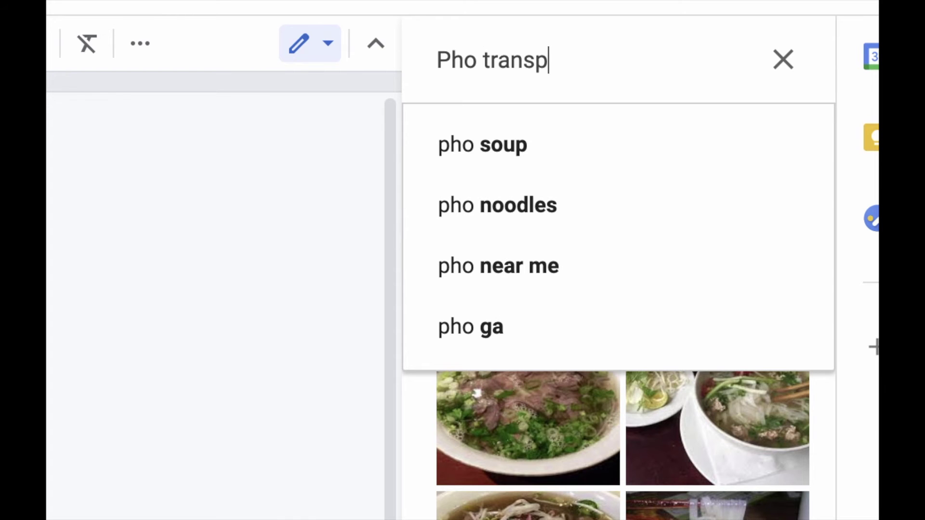
{"action": "key", "text": "Down"}
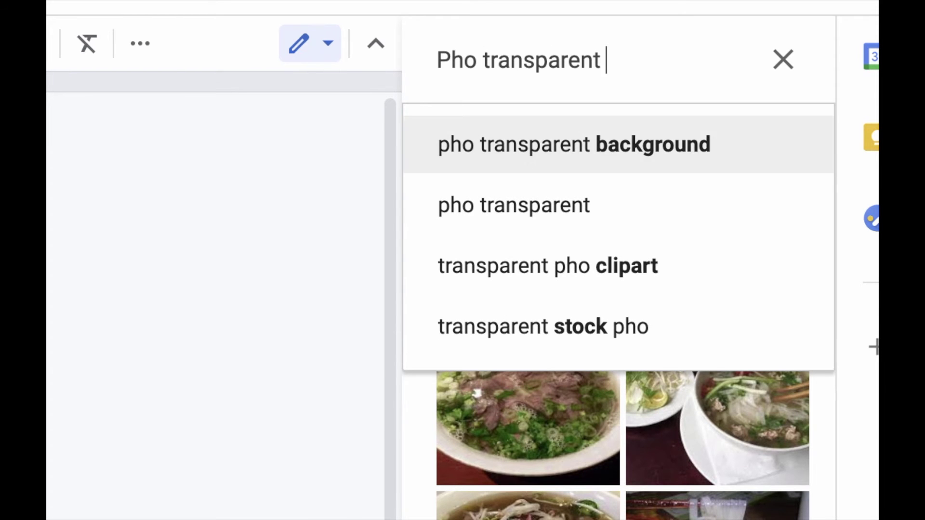
{"action": "key", "text": "Return"}
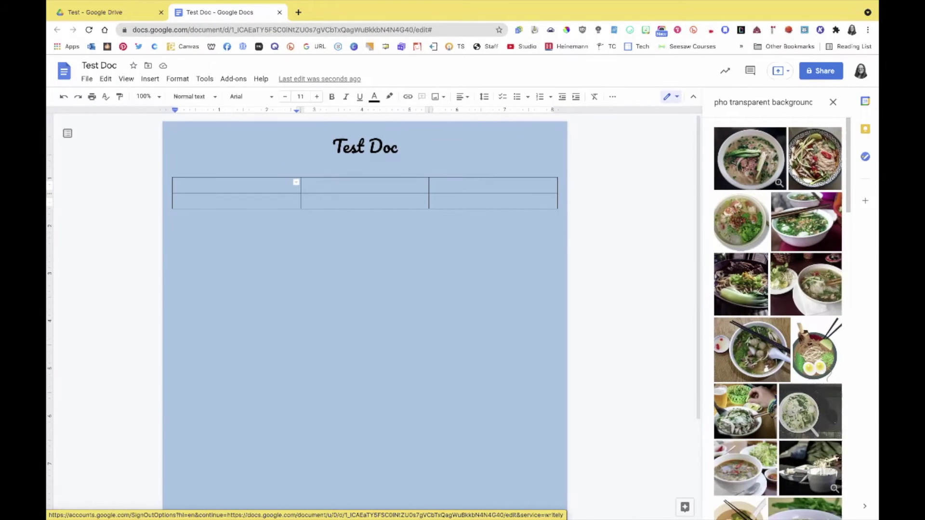
{"action": "scroll", "coordinate": [779, 313], "scroll_direction": "down", "scroll_amount": 3}
{"action": "scroll", "coordinate": [777, 318], "scroll_direction": "down", "scroll_amount": 1}
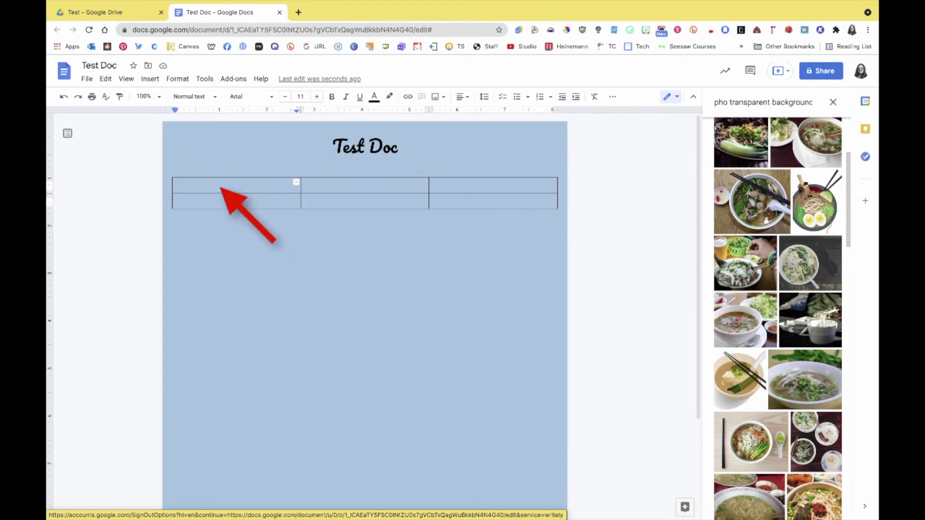
Insert the pho bowl with chopsticks image into the table's first cell.
{"action": "left_click", "coordinate": [177, 185]}
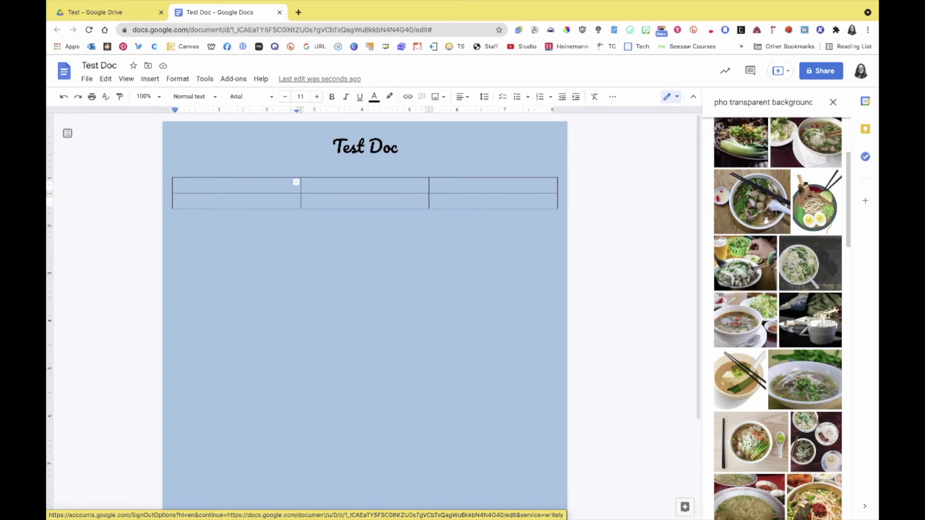
{"action": "left_click", "coordinate": [740, 379]}
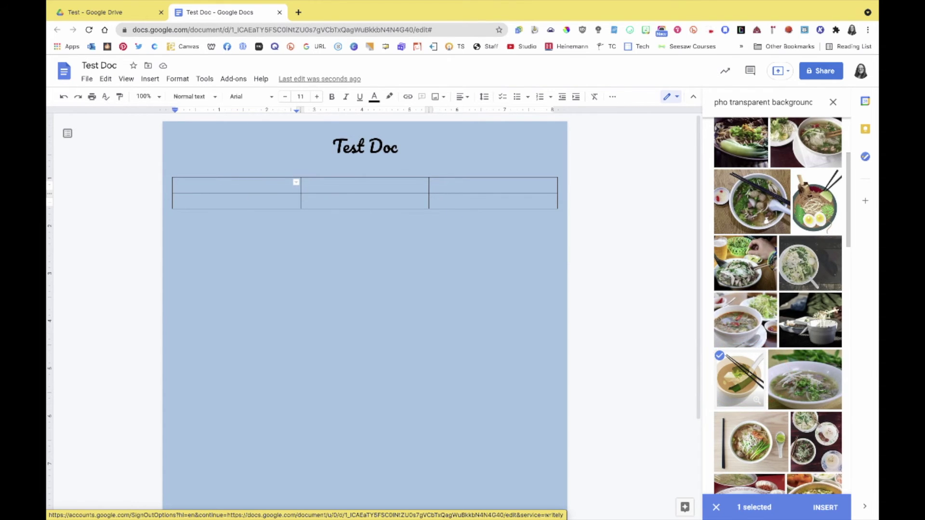
{"action": "left_click", "coordinate": [826, 507]}
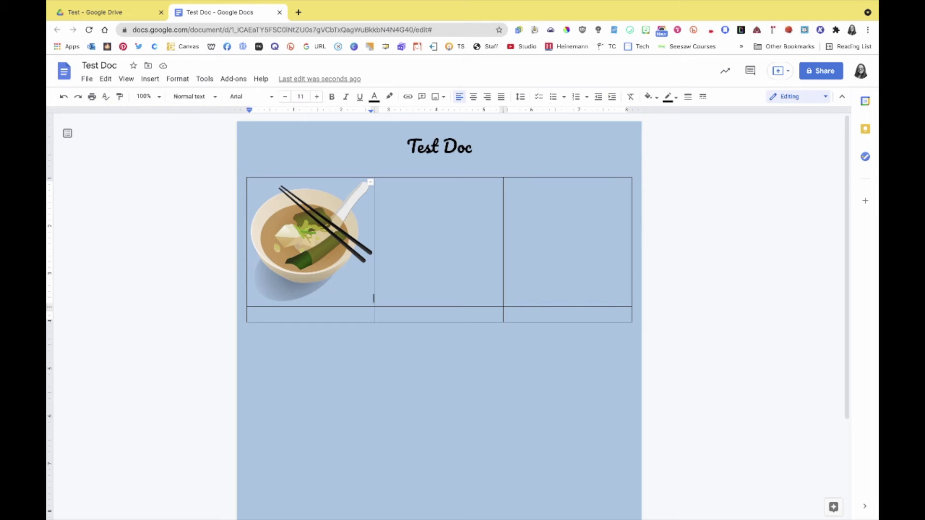
Merge the top row's second and third cells into one cell.
{"action": "left_click", "coordinate": [507, 184]}
{"action": "key", "text": "shift+Left"}
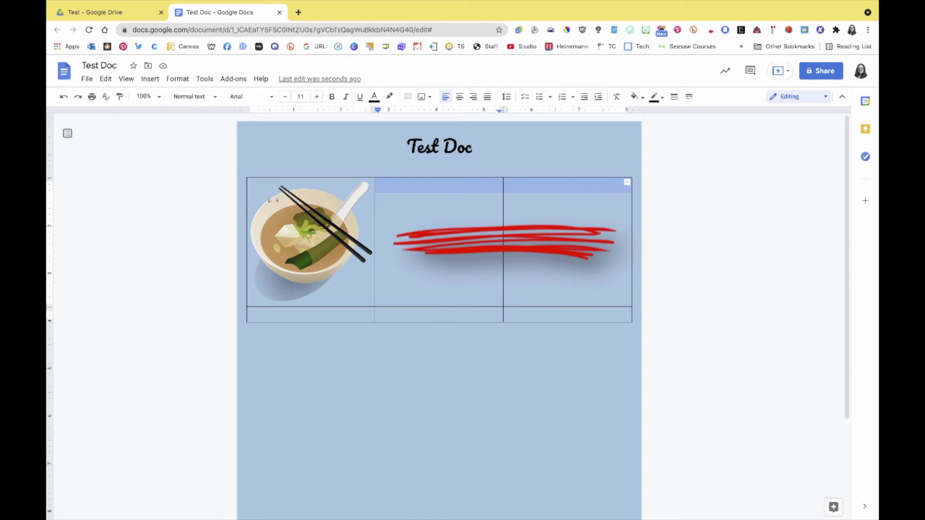
{"action": "left_click", "coordinate": [177, 78]}
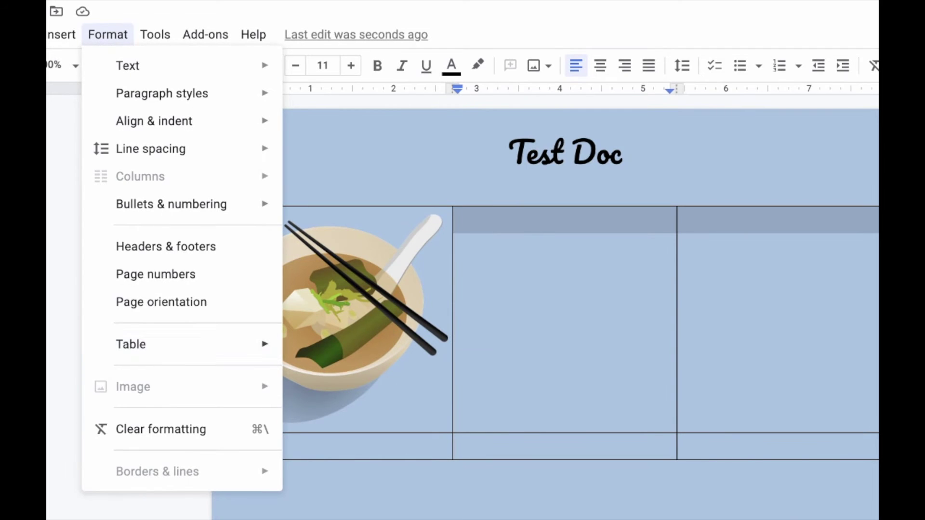
{"action": "mouse_move", "coordinate": [131, 344]}
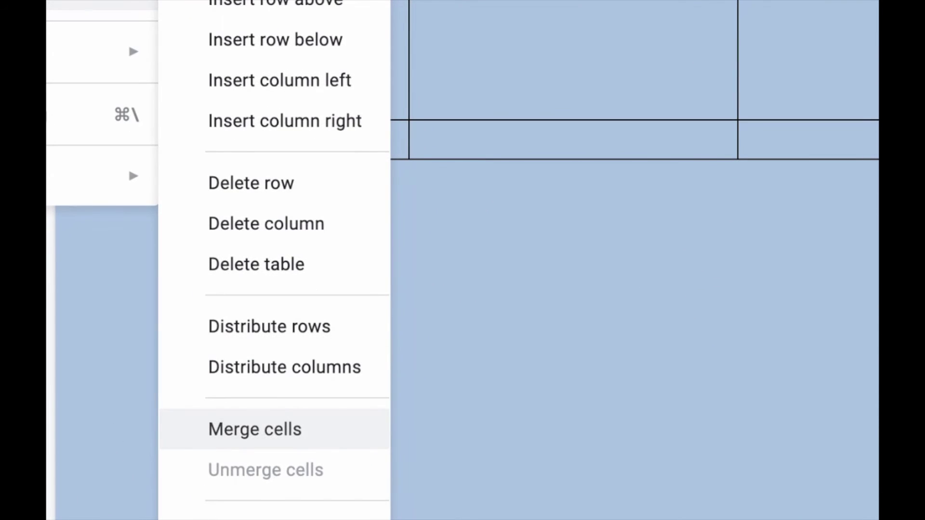
{"action": "left_click", "coordinate": [255, 429]}
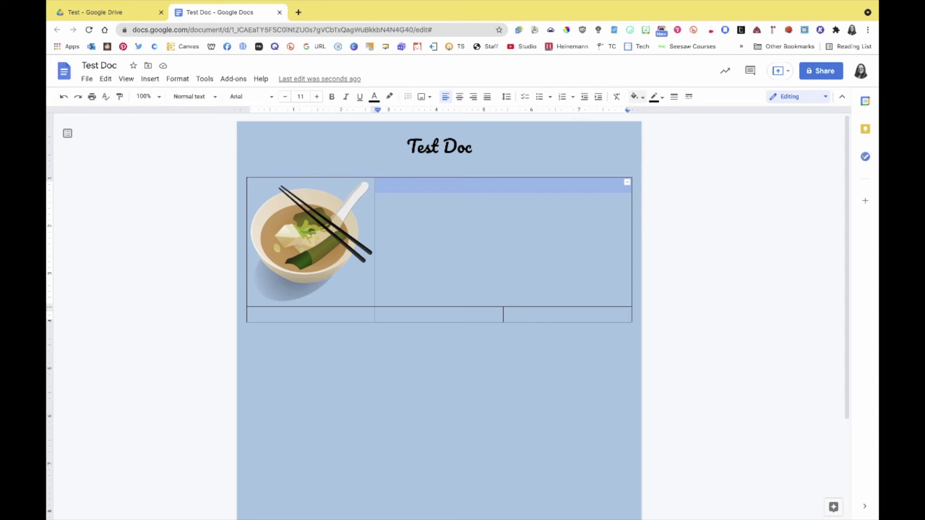
Give the merged cell a red background.
{"action": "left_click", "coordinate": [635, 97]}
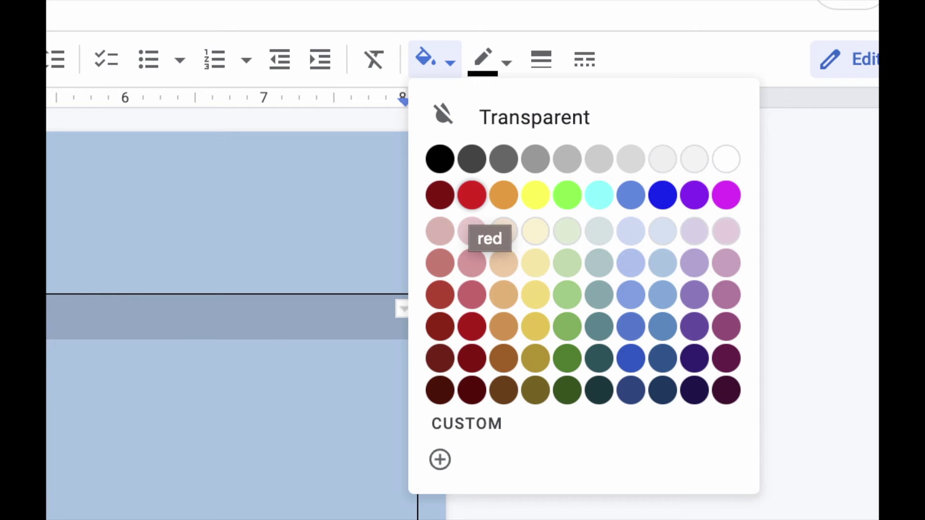
{"action": "left_click", "coordinate": [471, 195]}
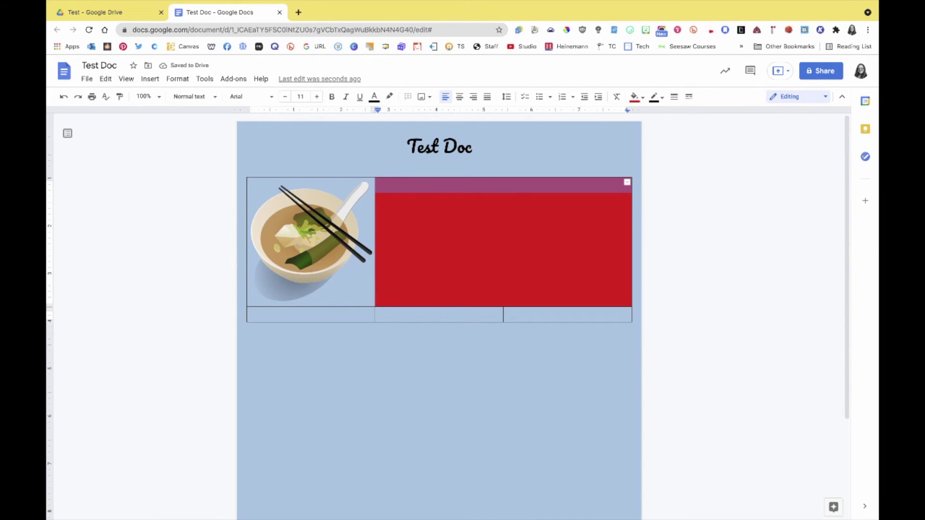
{"action": "left_click", "coordinate": [253, 315]}
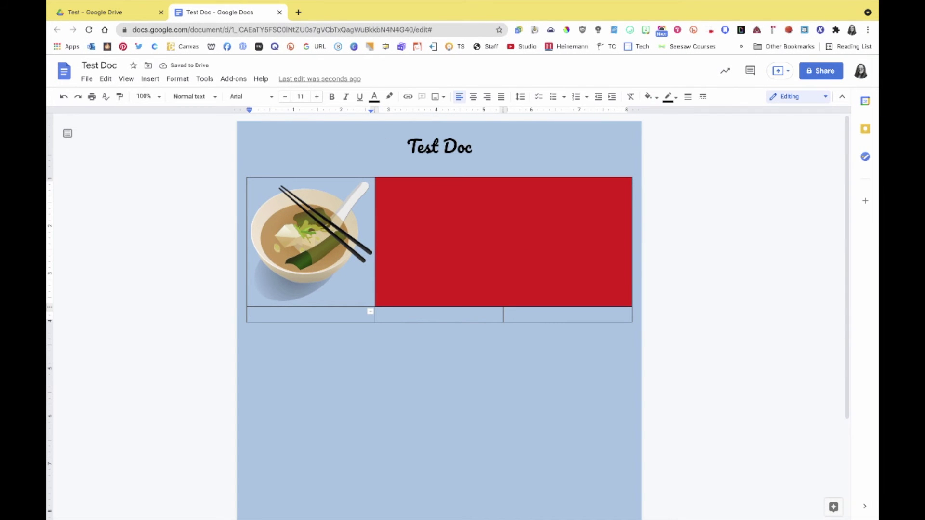